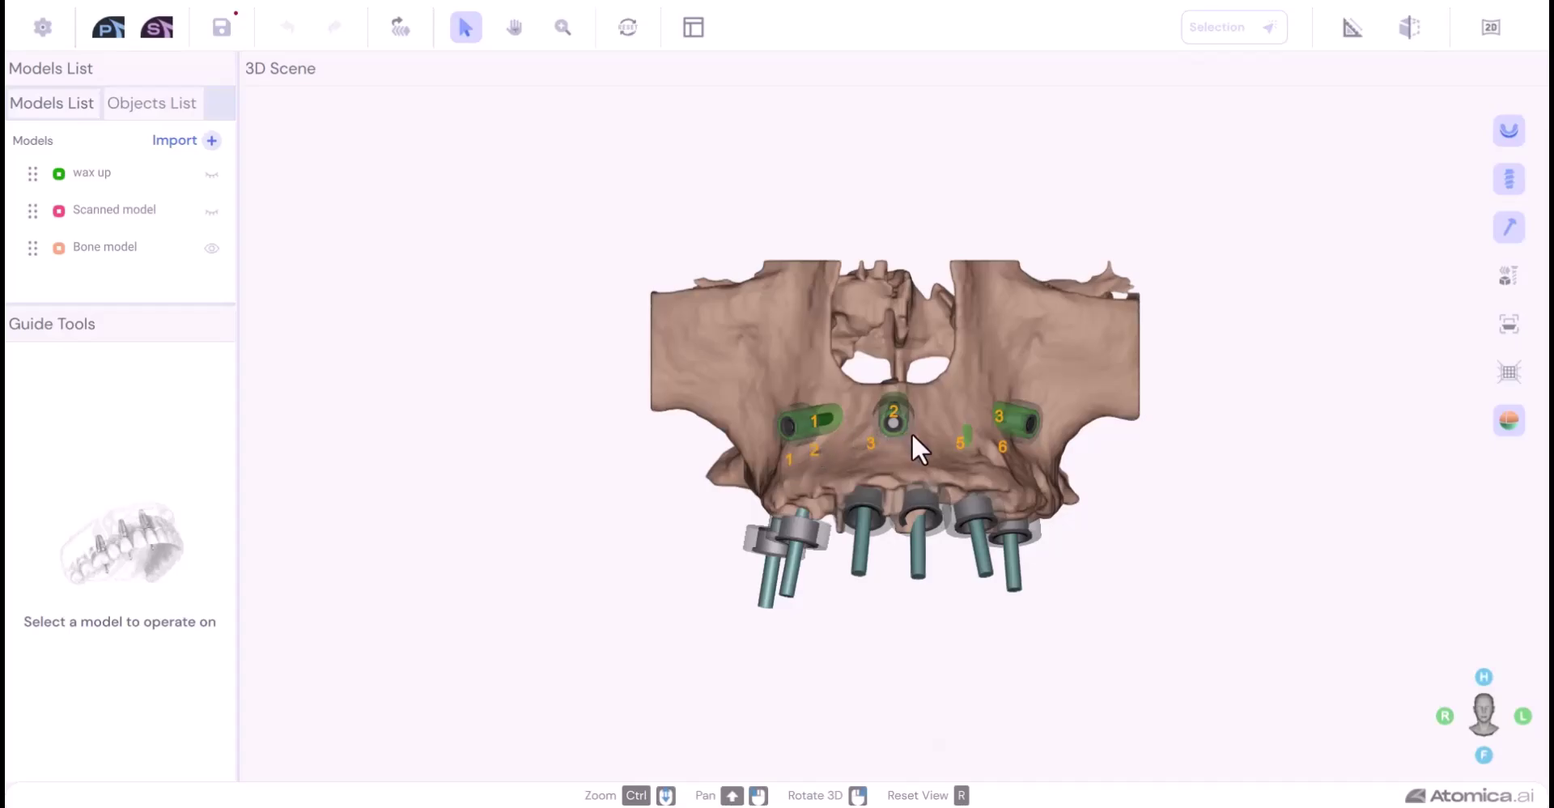
Step: Create a new stackable guide case for the upper jaw from the bone model
left_click(912, 434)
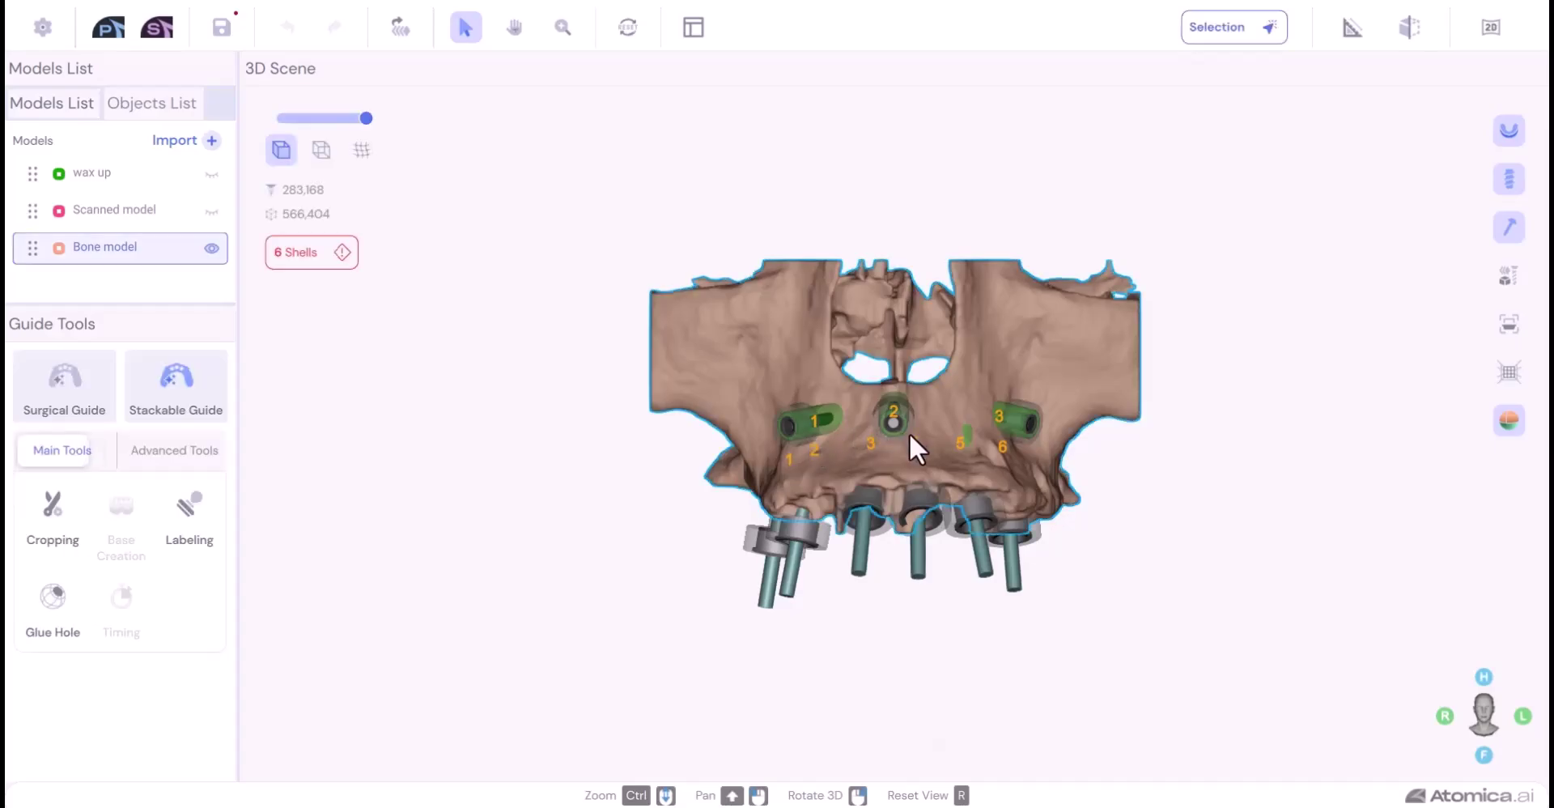
left_click(146, 406)
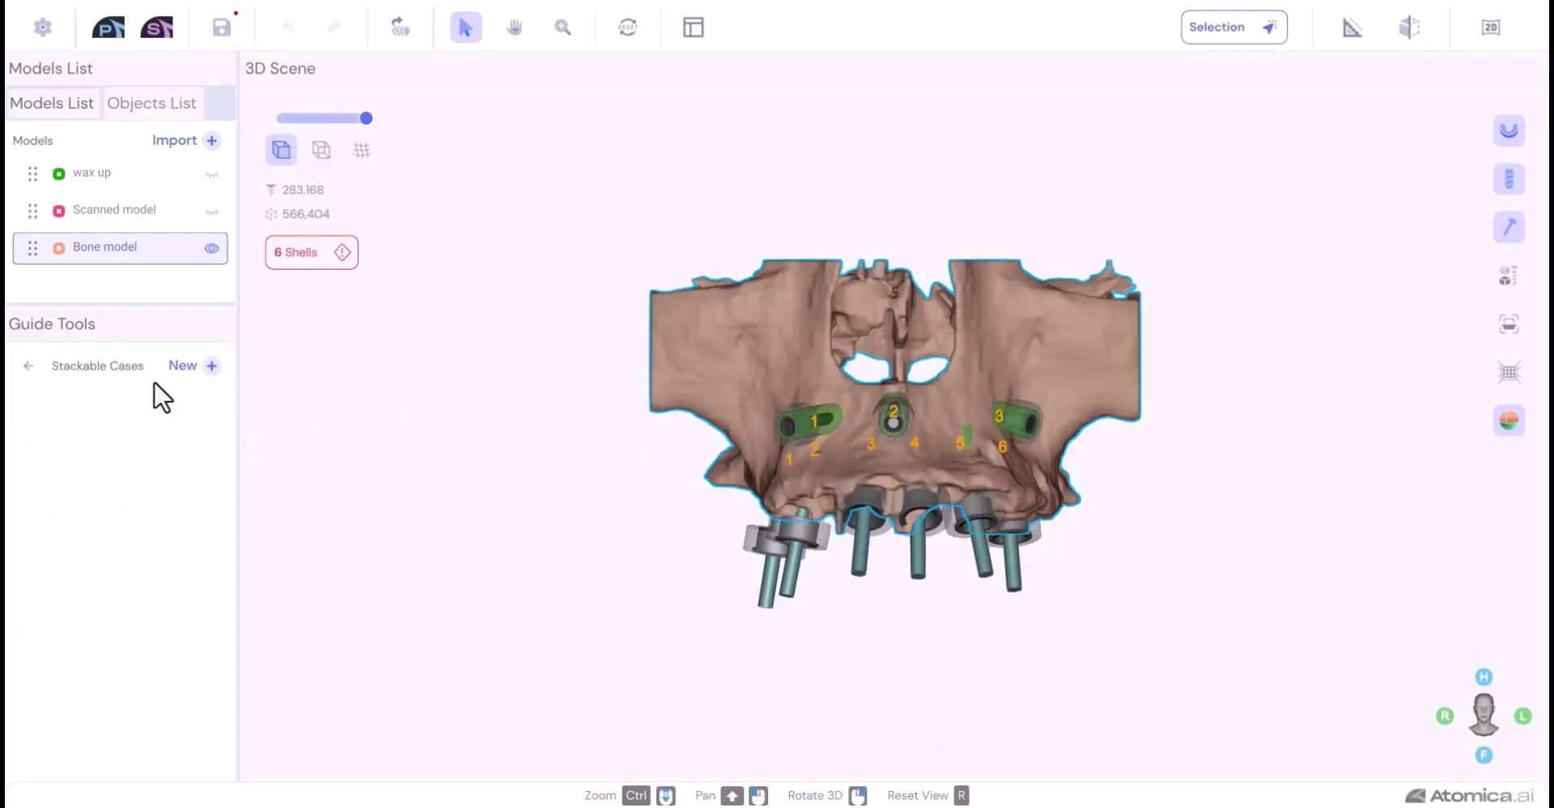
left_click(189, 368)
left_click(142, 622)
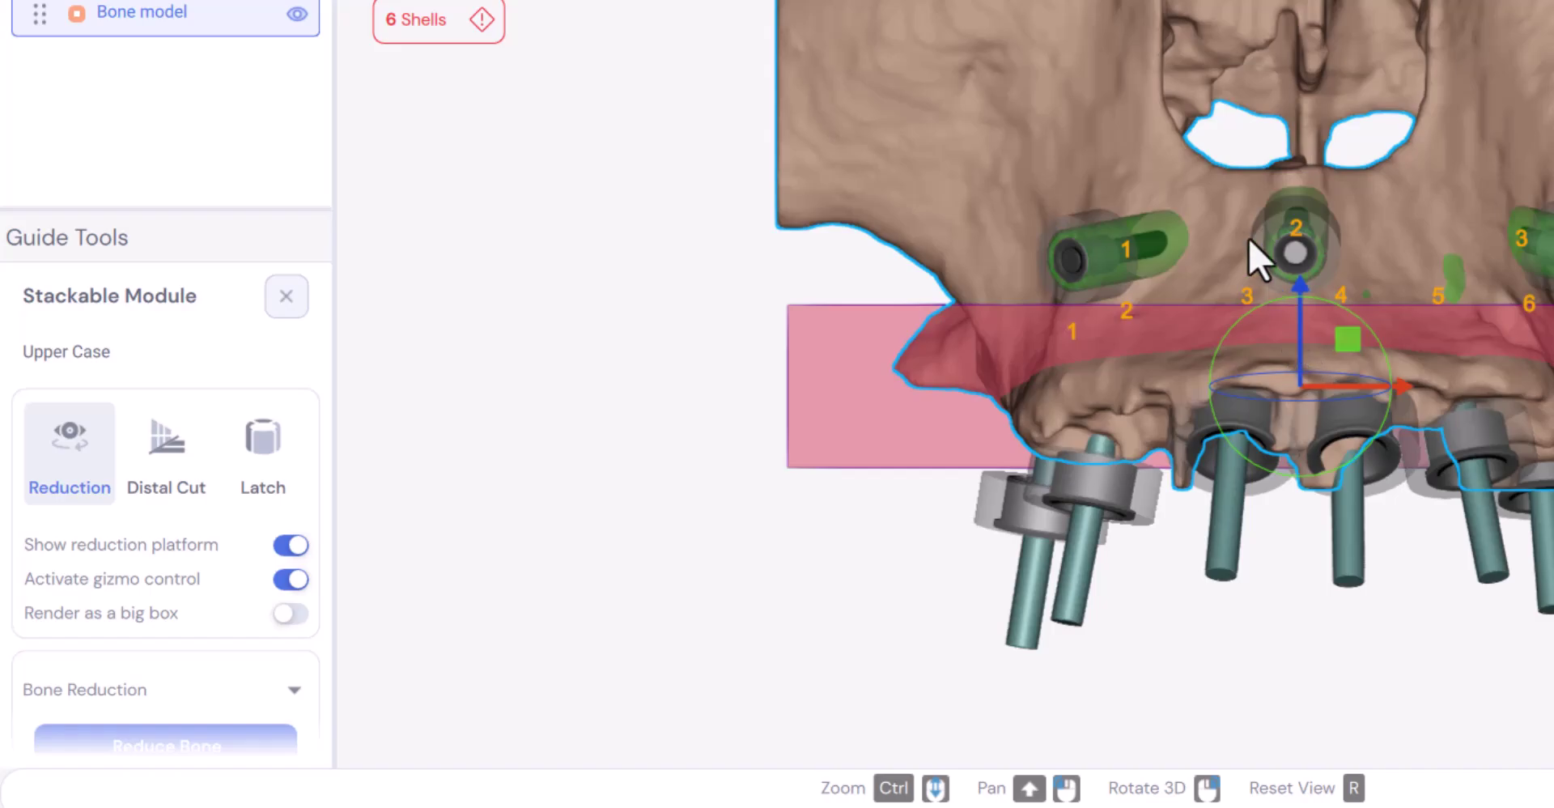
Step: Lower the bone reduction plane slightly toward the crest of the ridge
right_click_drag(1211, 205, 1278, 225)
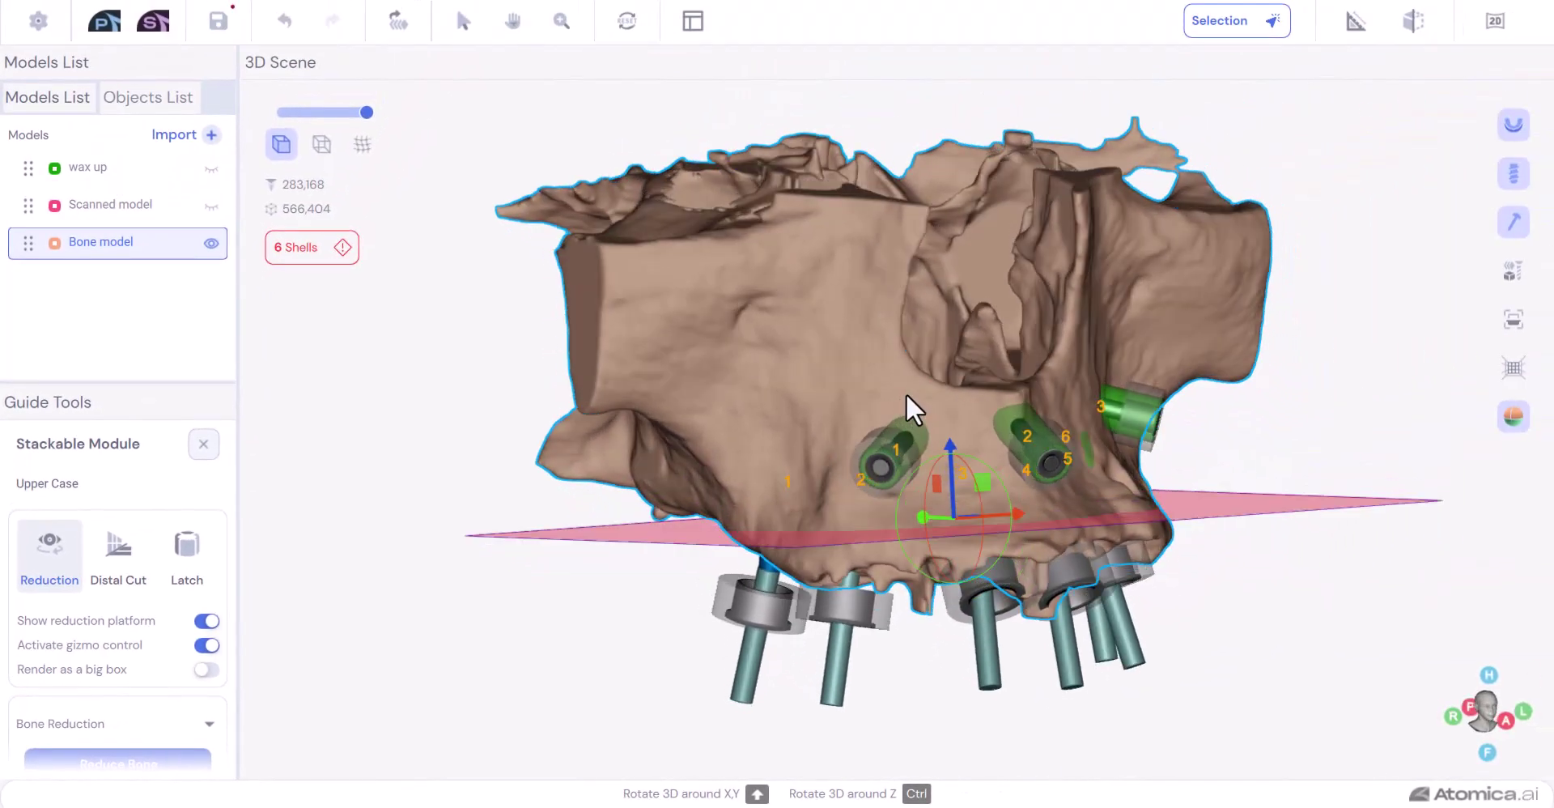
left_click_drag(905, 393, 935, 405)
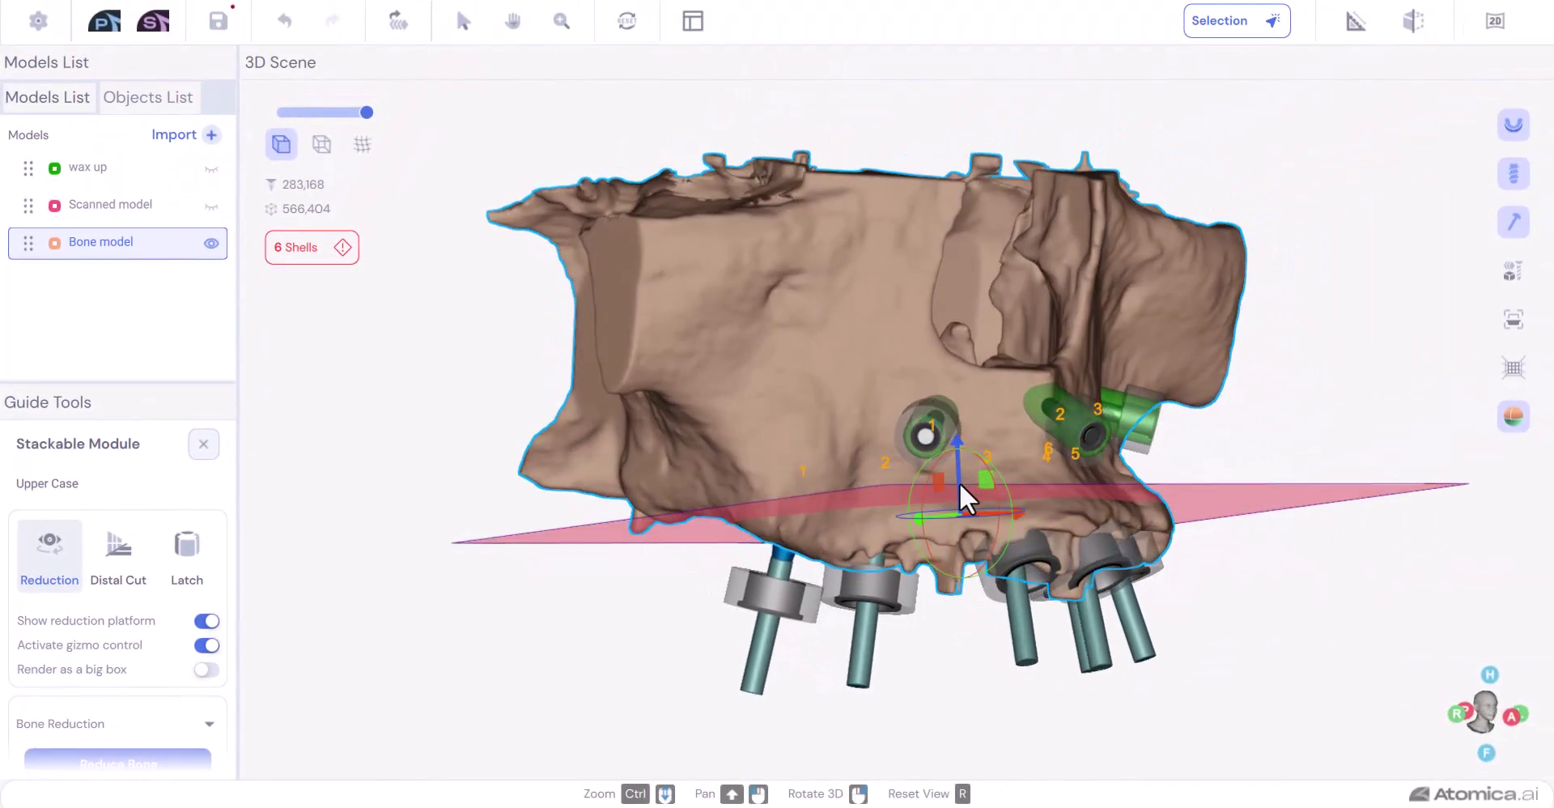
left_click_drag(960, 483, 959, 497)
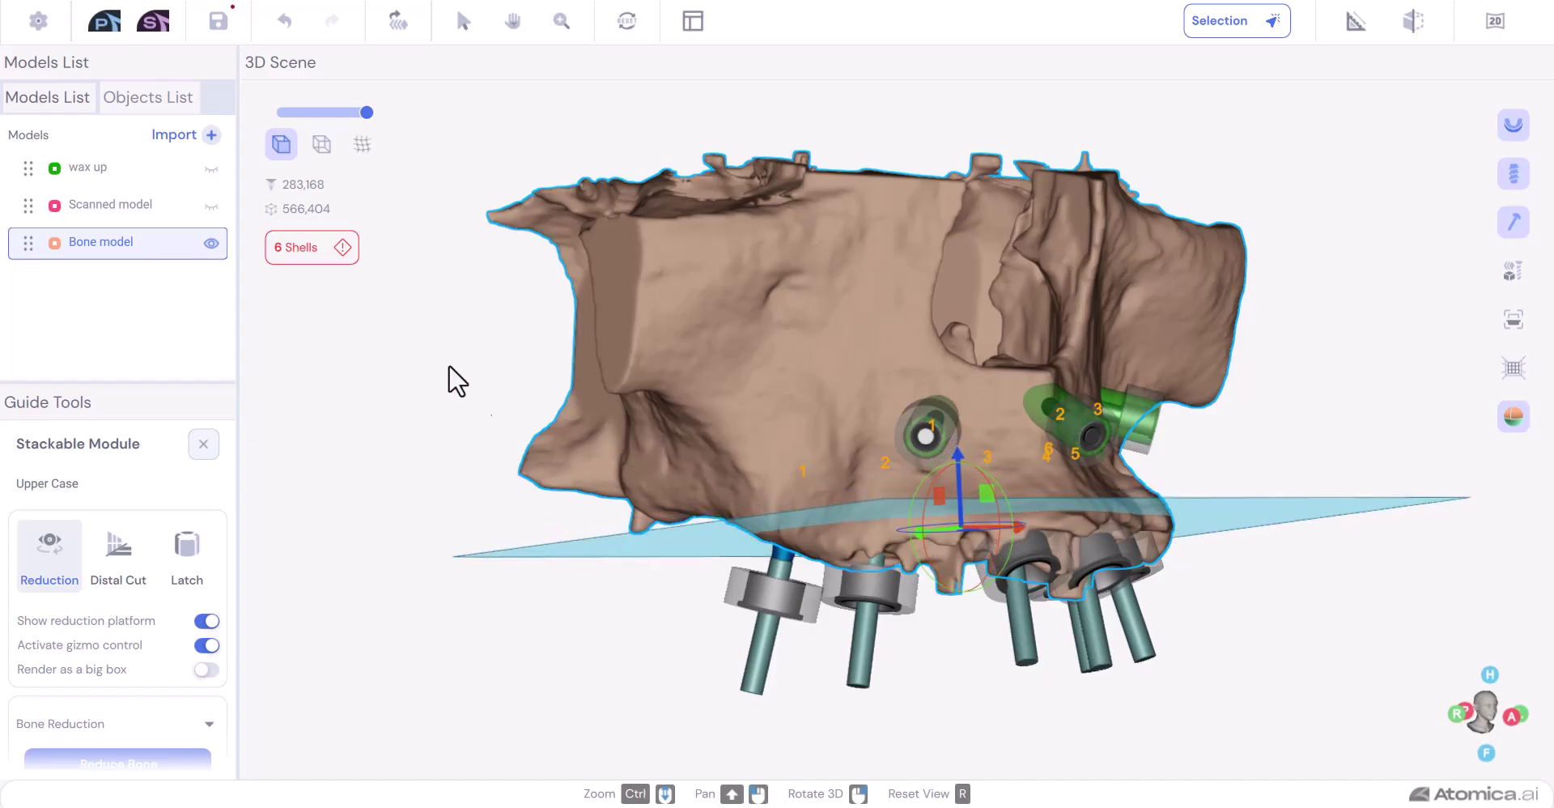
Step: Inspect the bone model and implants in wireframe and points display, and return the model to solid display
left_click(328, 145)
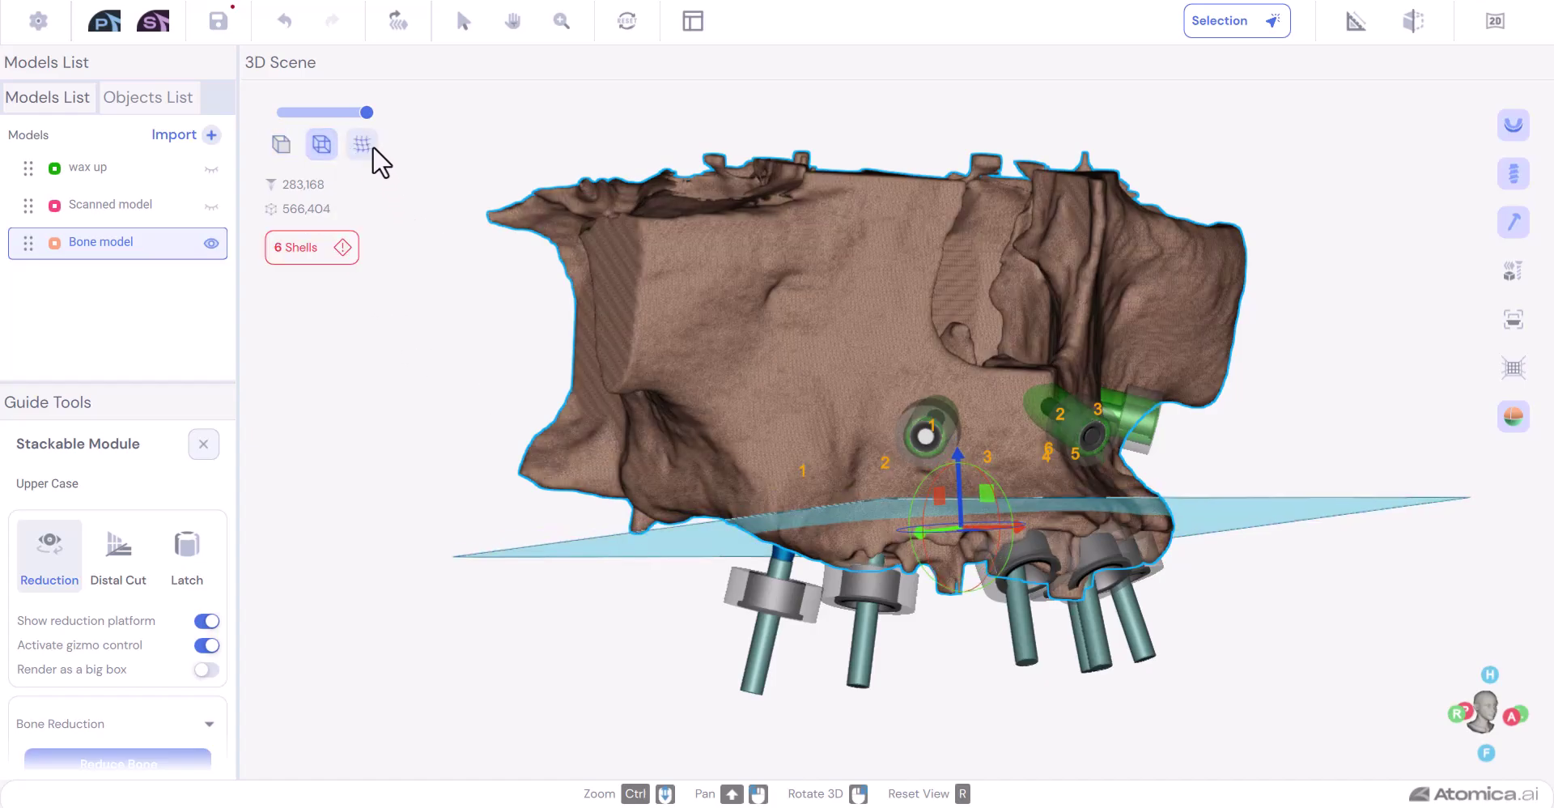
left_click(362, 144)
left_click_drag(910, 406, 861, 395)
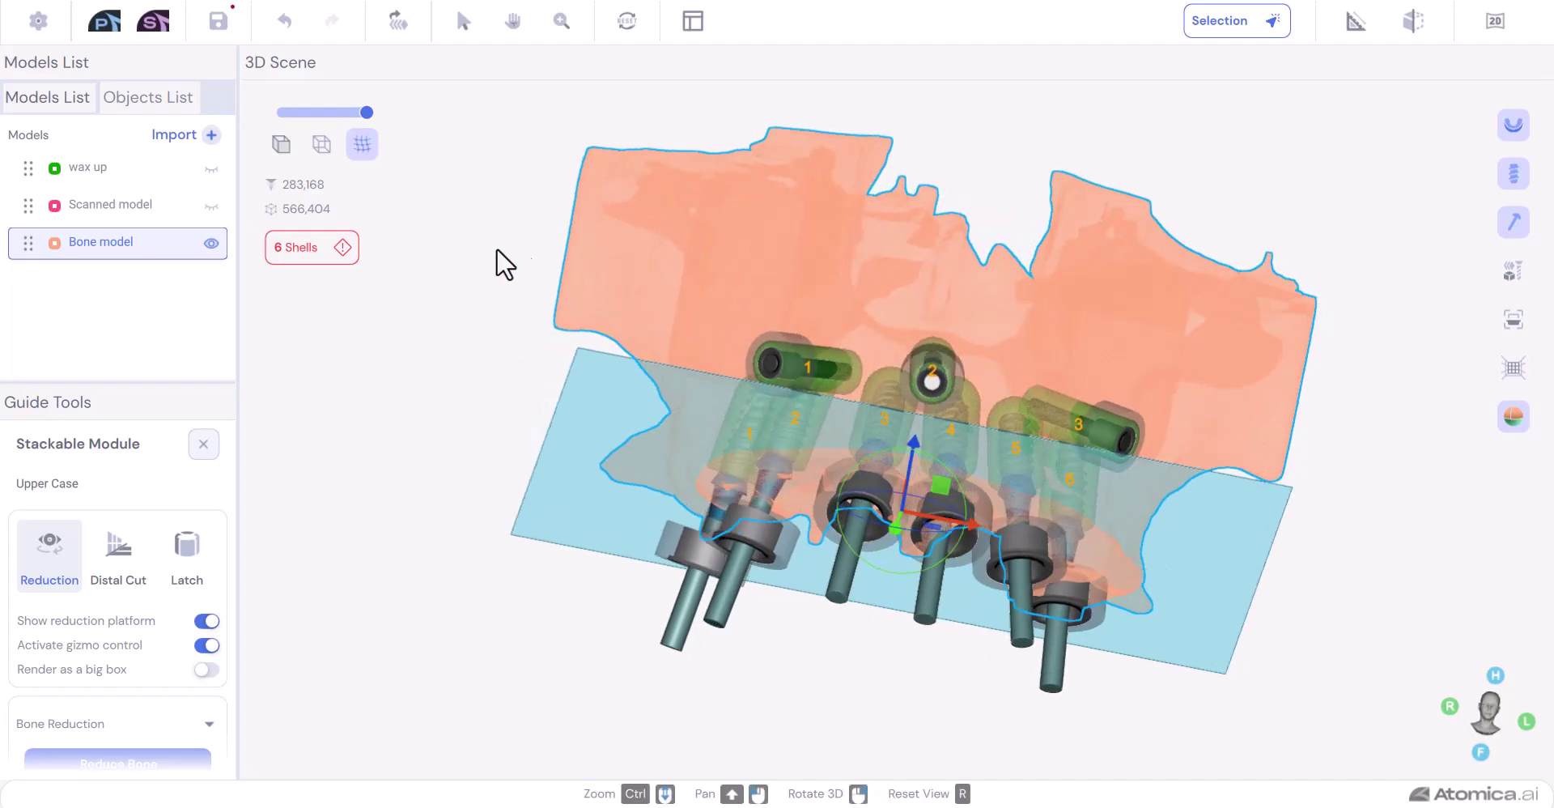
left_click(281, 145)
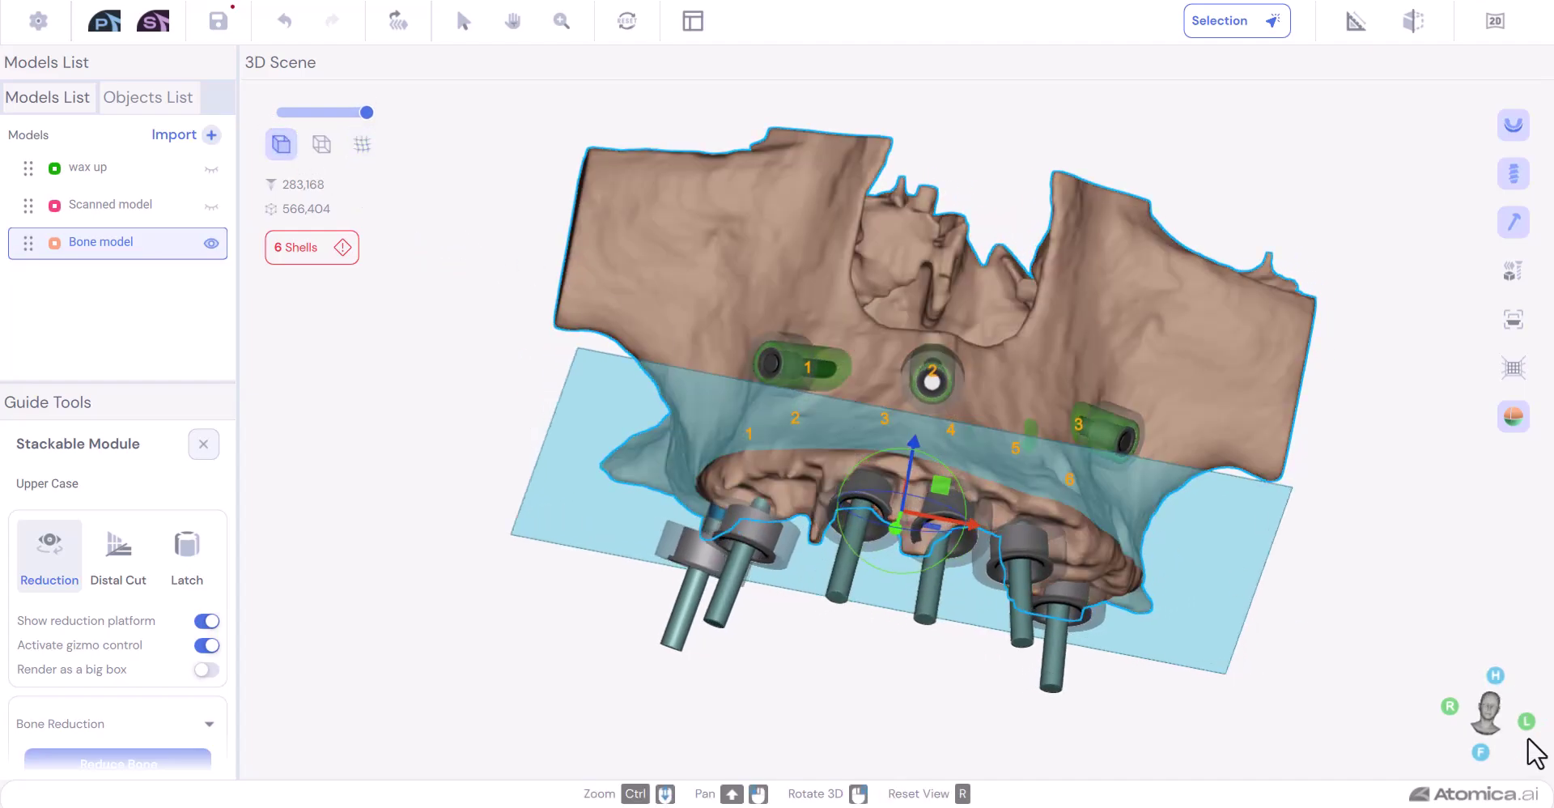
Step: Add a distal cut on the patient's right side, just behind the position of implant 1
left_click(1480, 753)
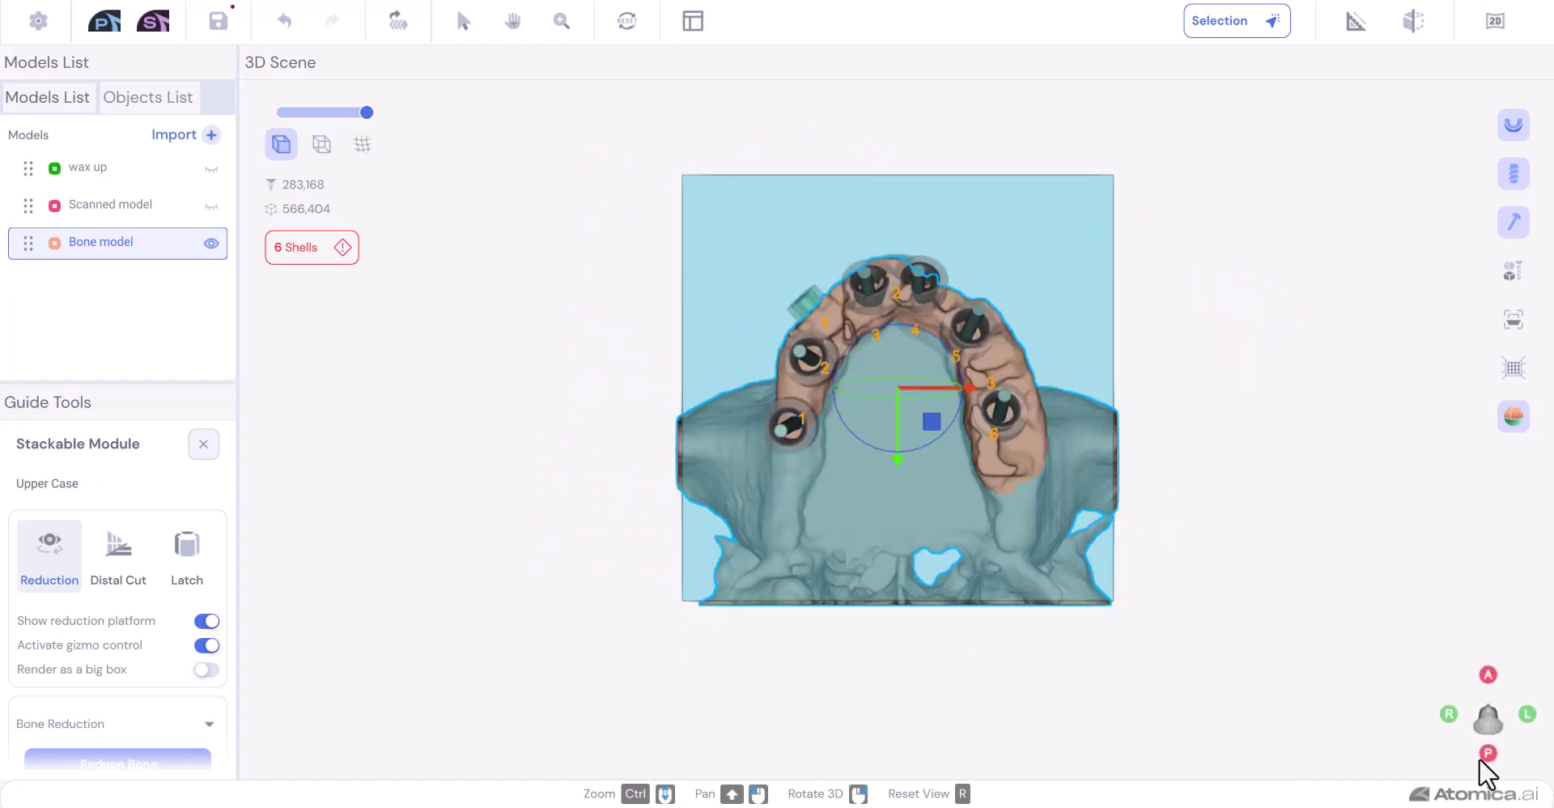
left_click(113, 566)
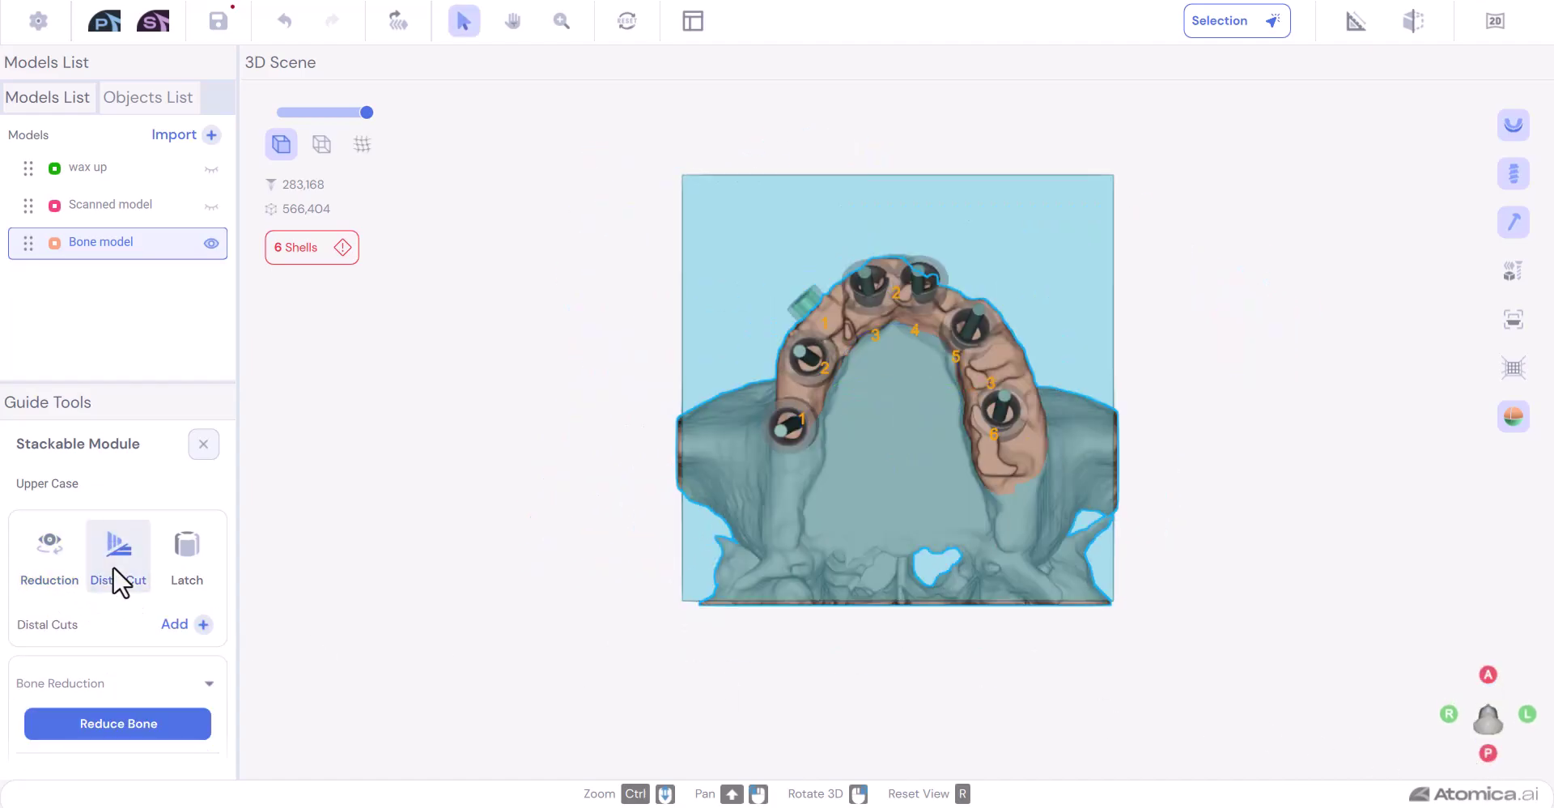
left_click(205, 626)
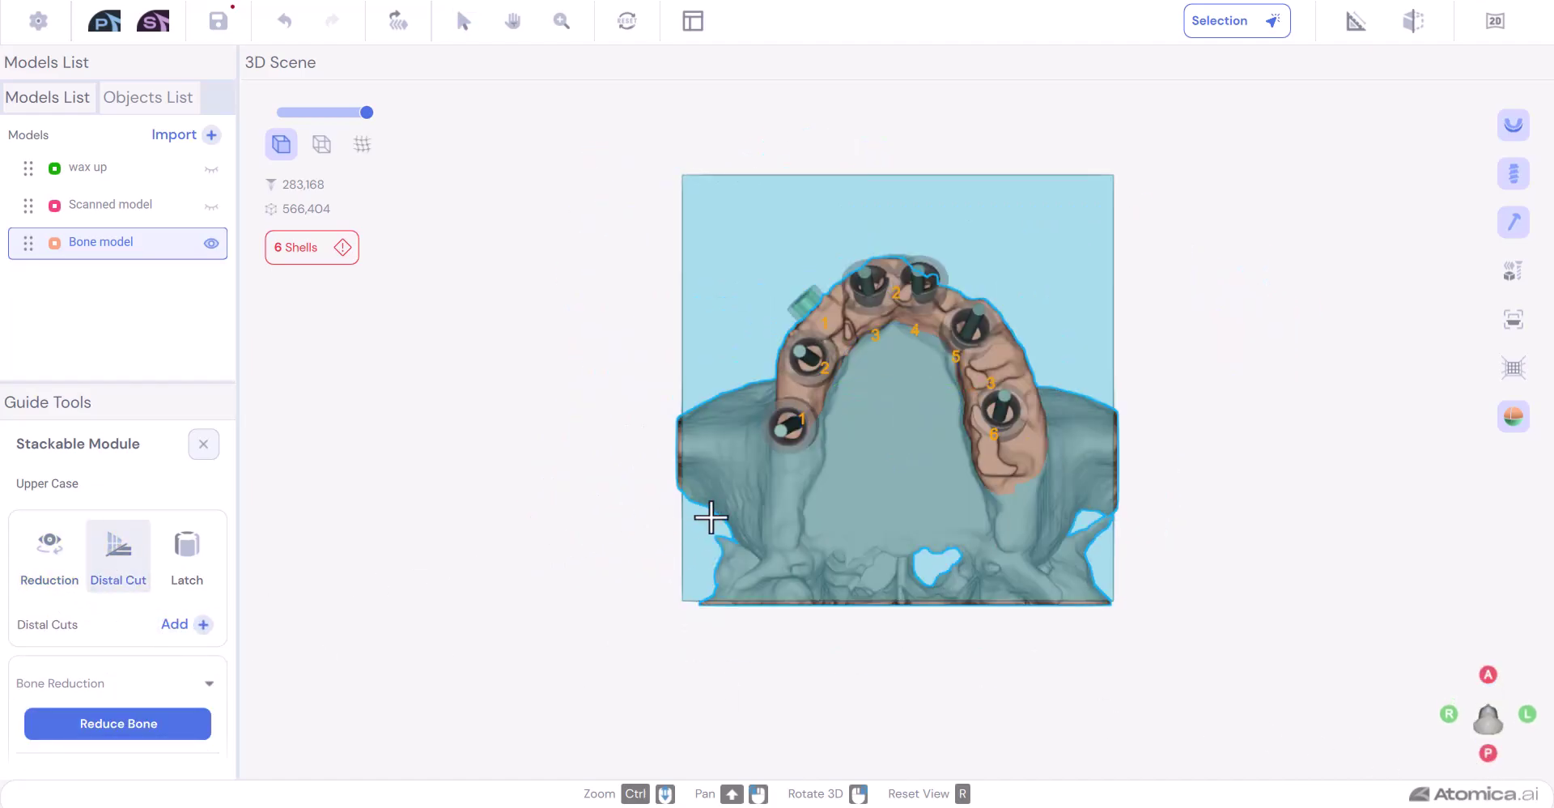
left_click(789, 477)
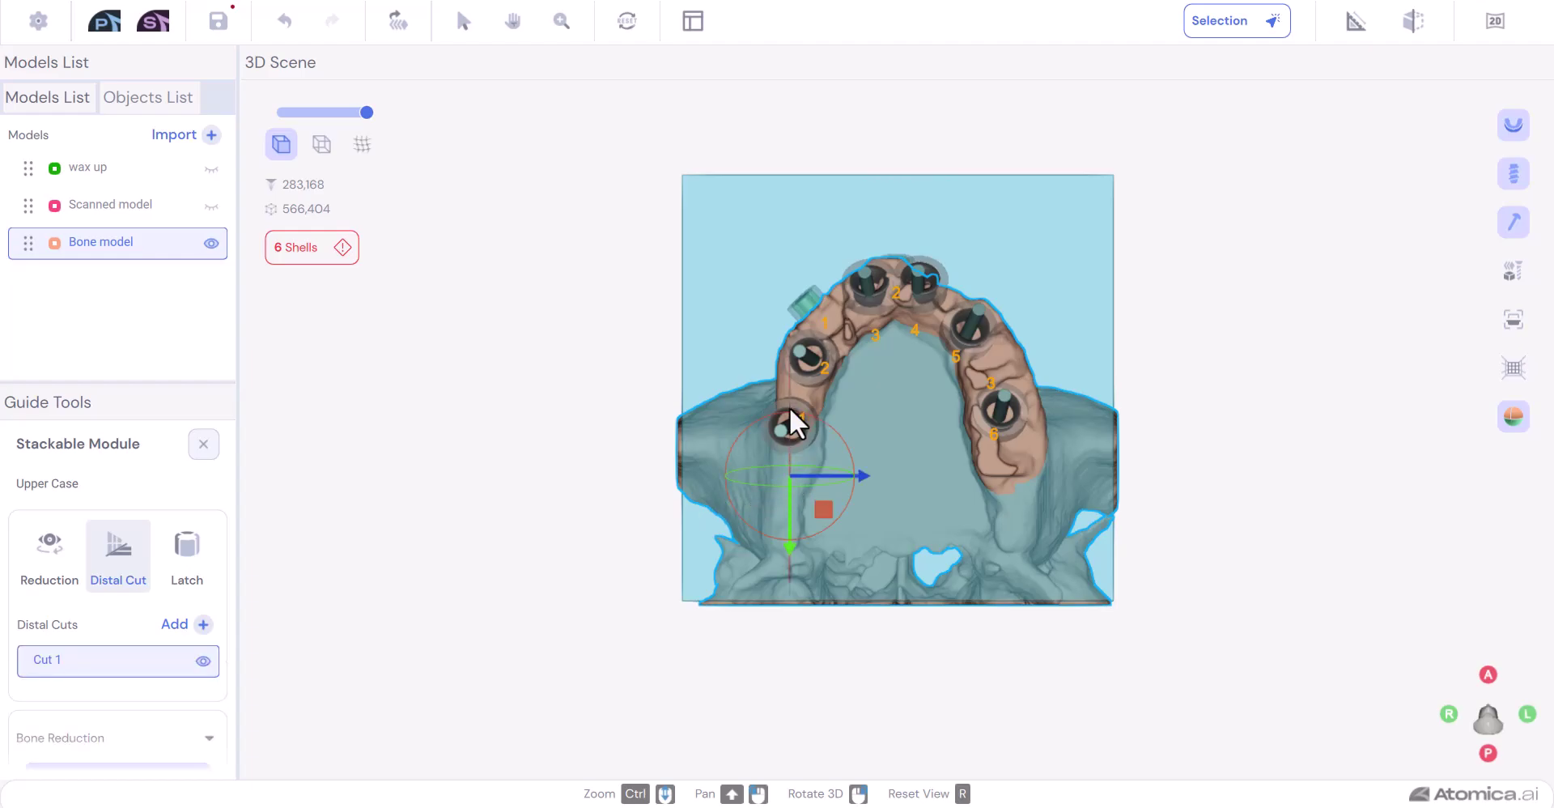
Step: Rotate and tilt the first distal cut so it slants across the ridge behind implant 1
left_click_drag(804, 413, 724, 574)
right_click_drag(841, 477, 953, 391)
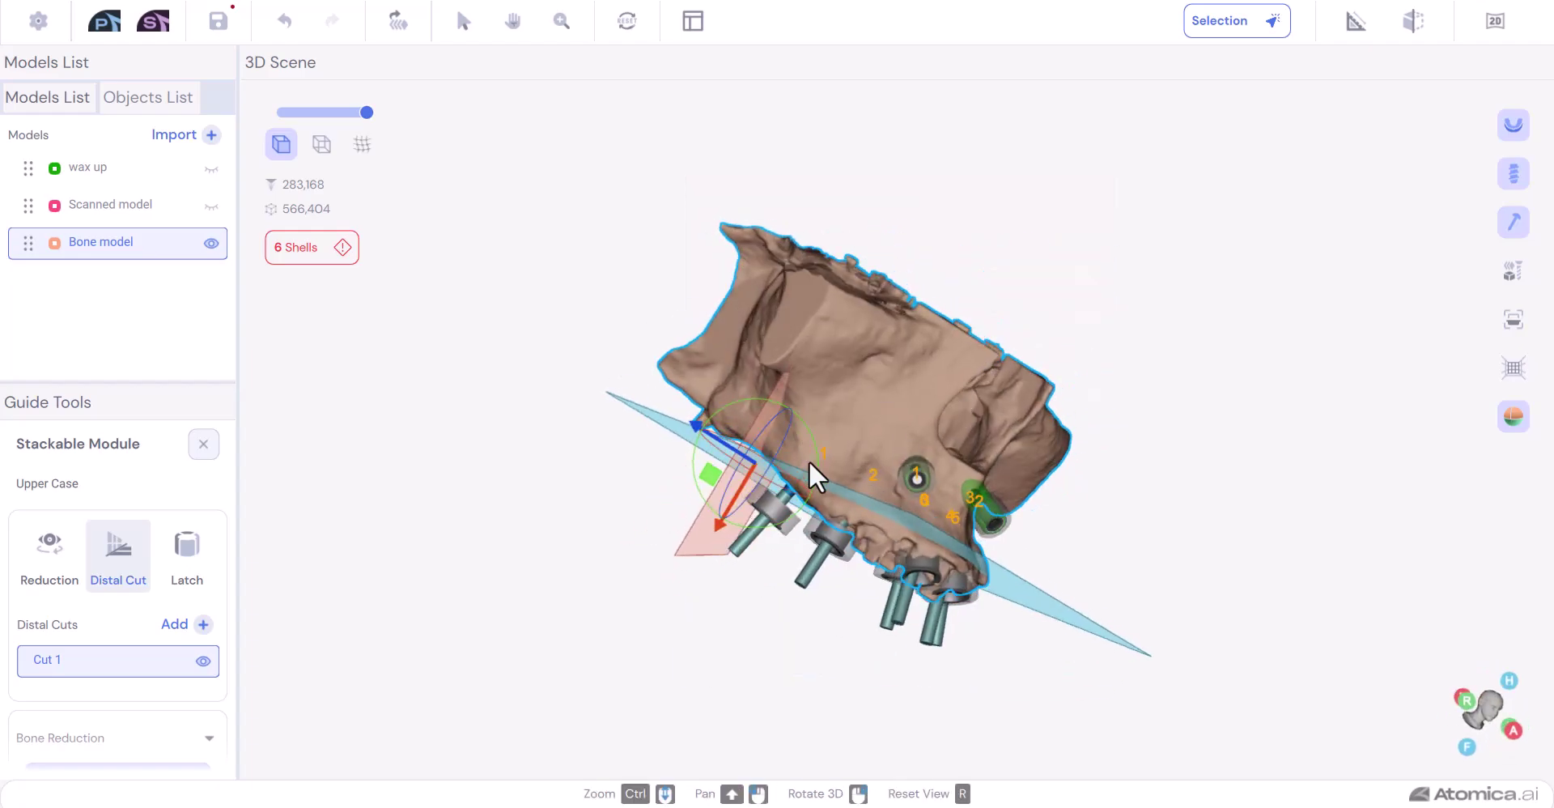
left_click_drag(808, 461, 797, 502)
Step: Add a second distal cut on the patient's left side, slanting across the ridge behind implant 6
left_click(1466, 745)
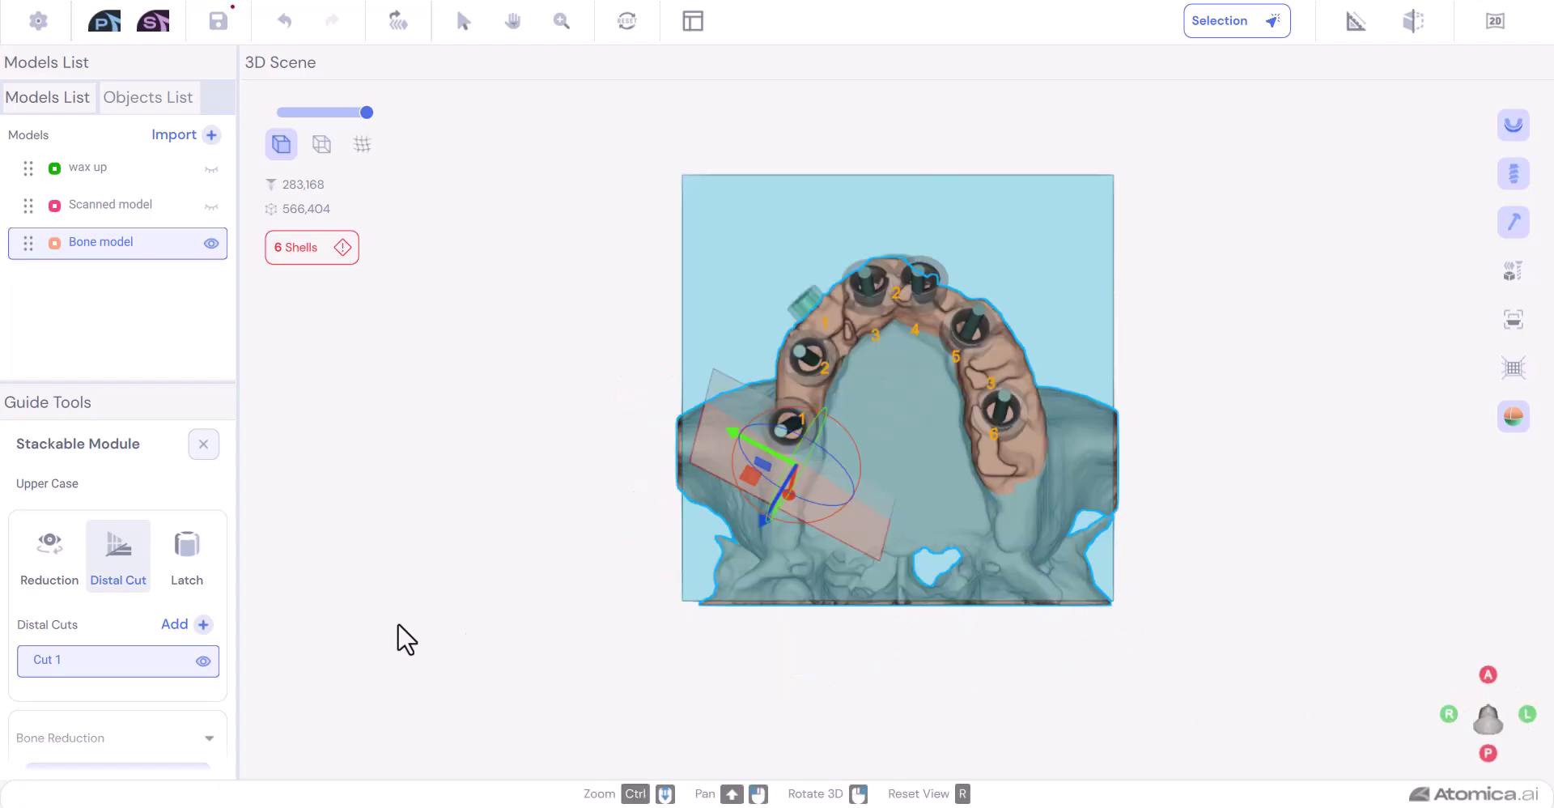
left_click(204, 626)
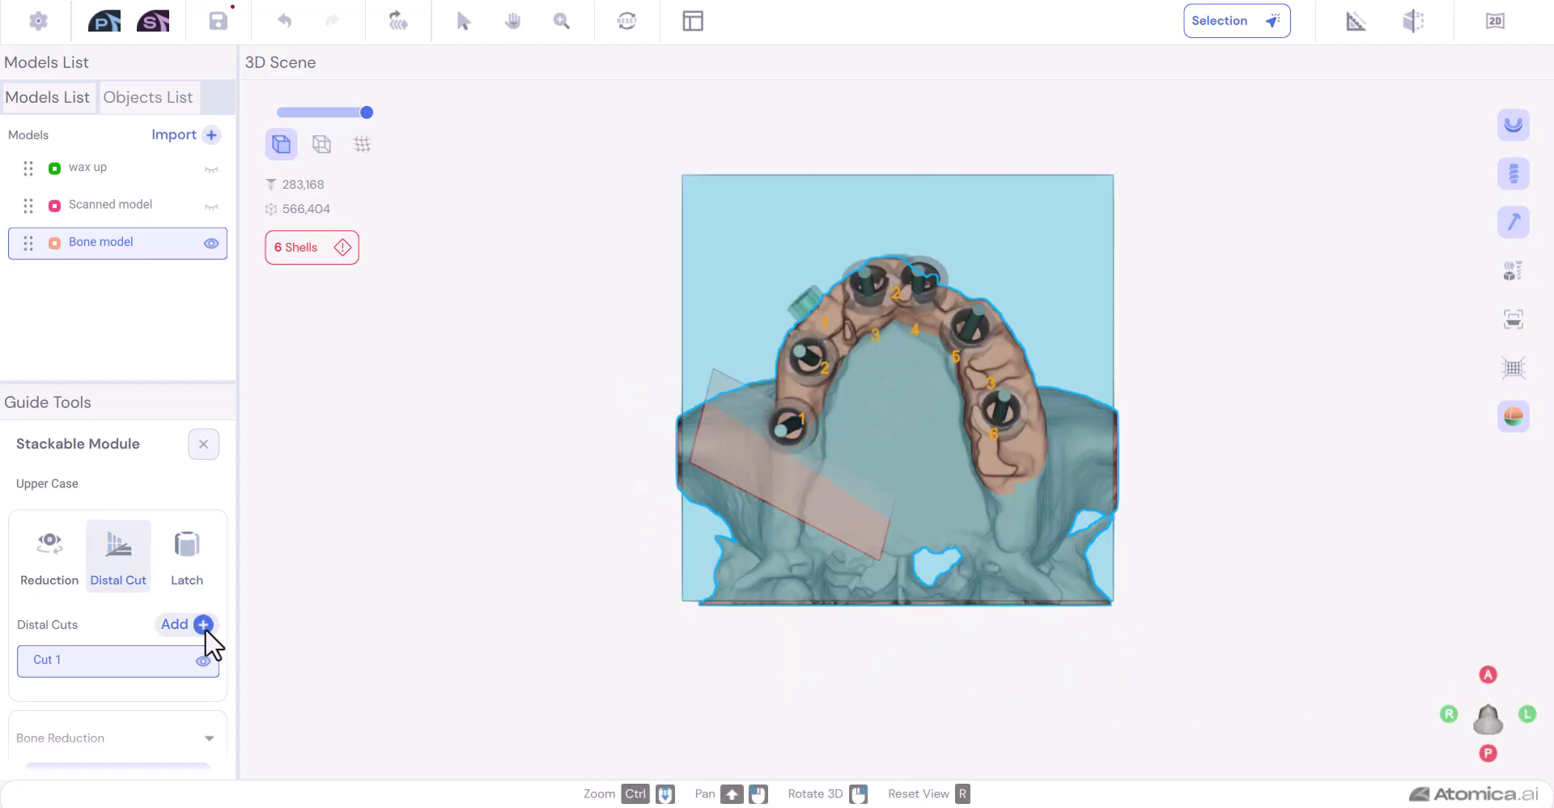
left_click(1050, 459)
left_click(1492, 677)
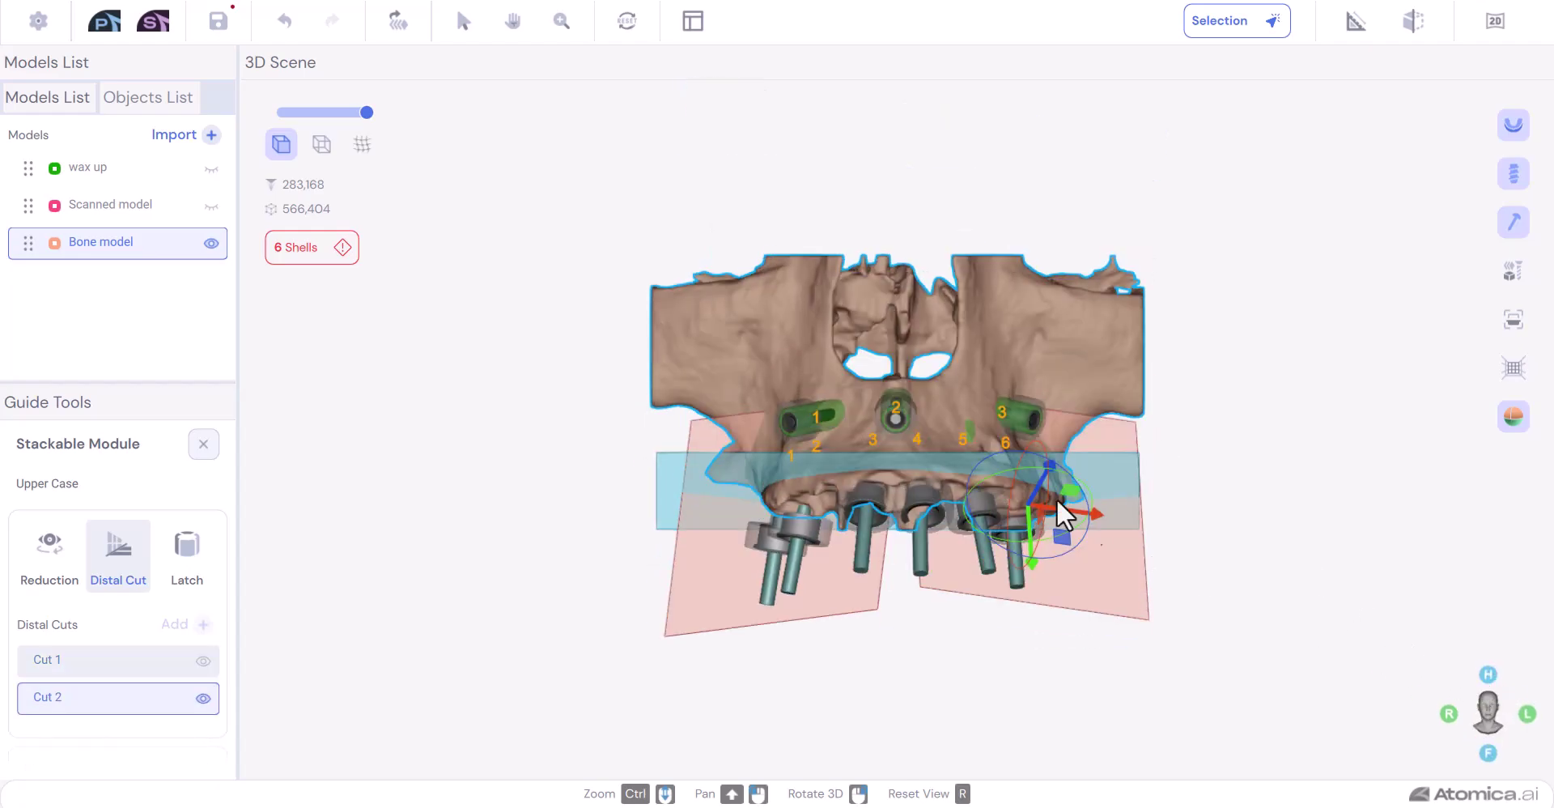
right_click_drag(887, 453, 340, 623)
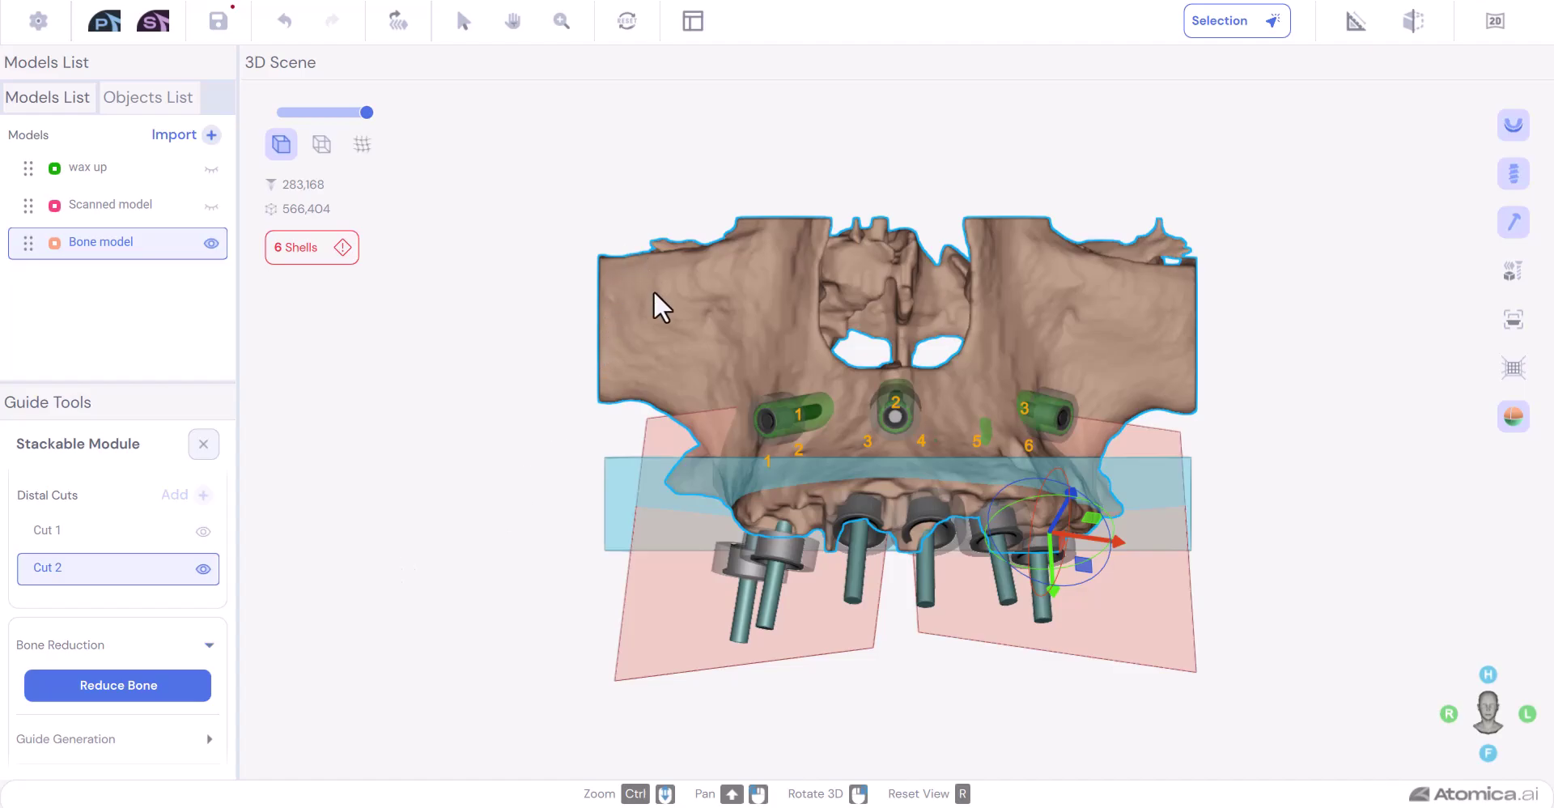
Step: Reduce the bone using the reduction plane and both distal cuts, and hide the reduction platform
left_click(168, 688)
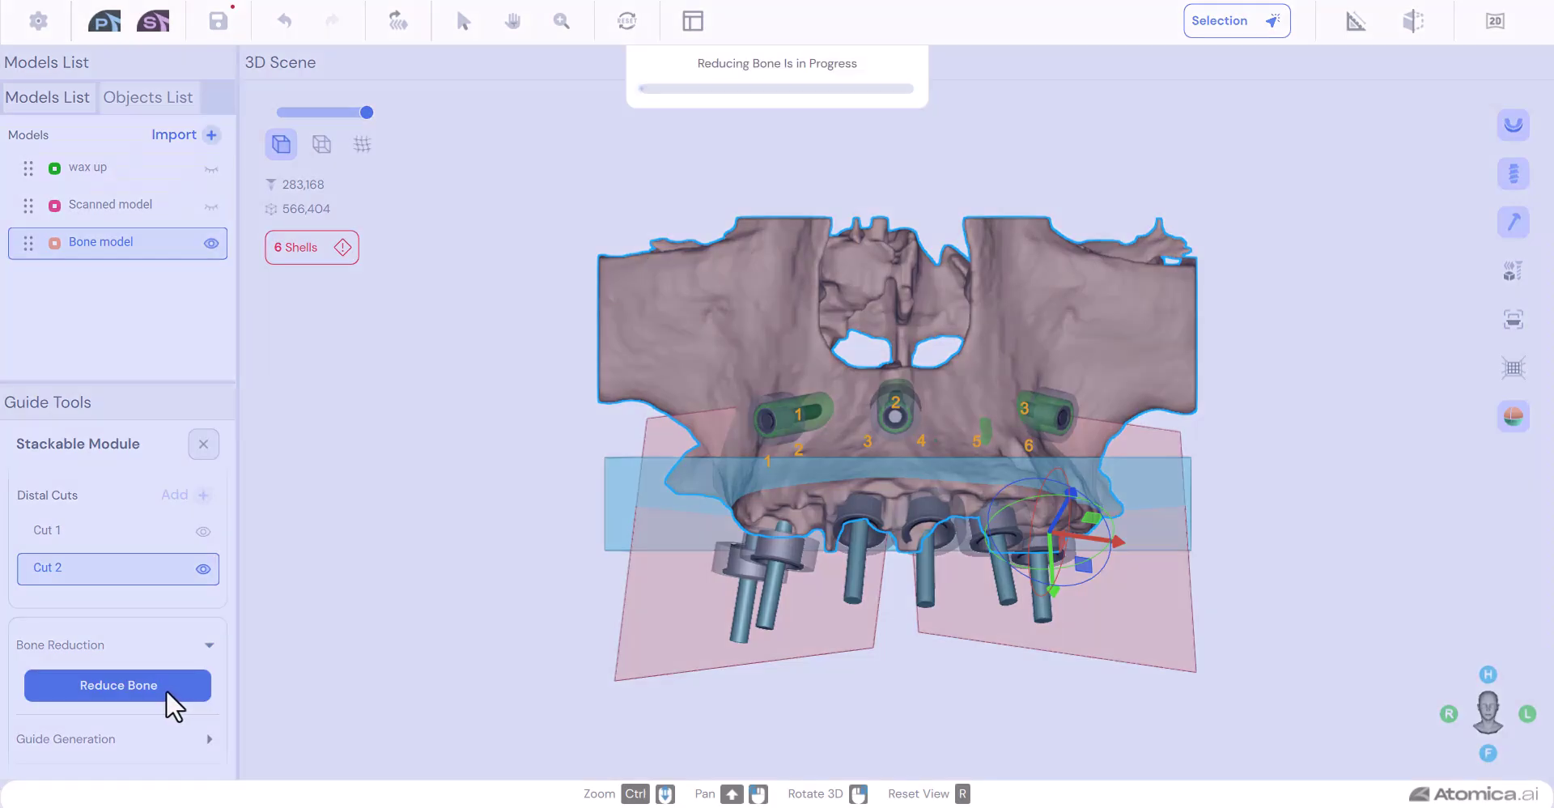
left_click(542, 676)
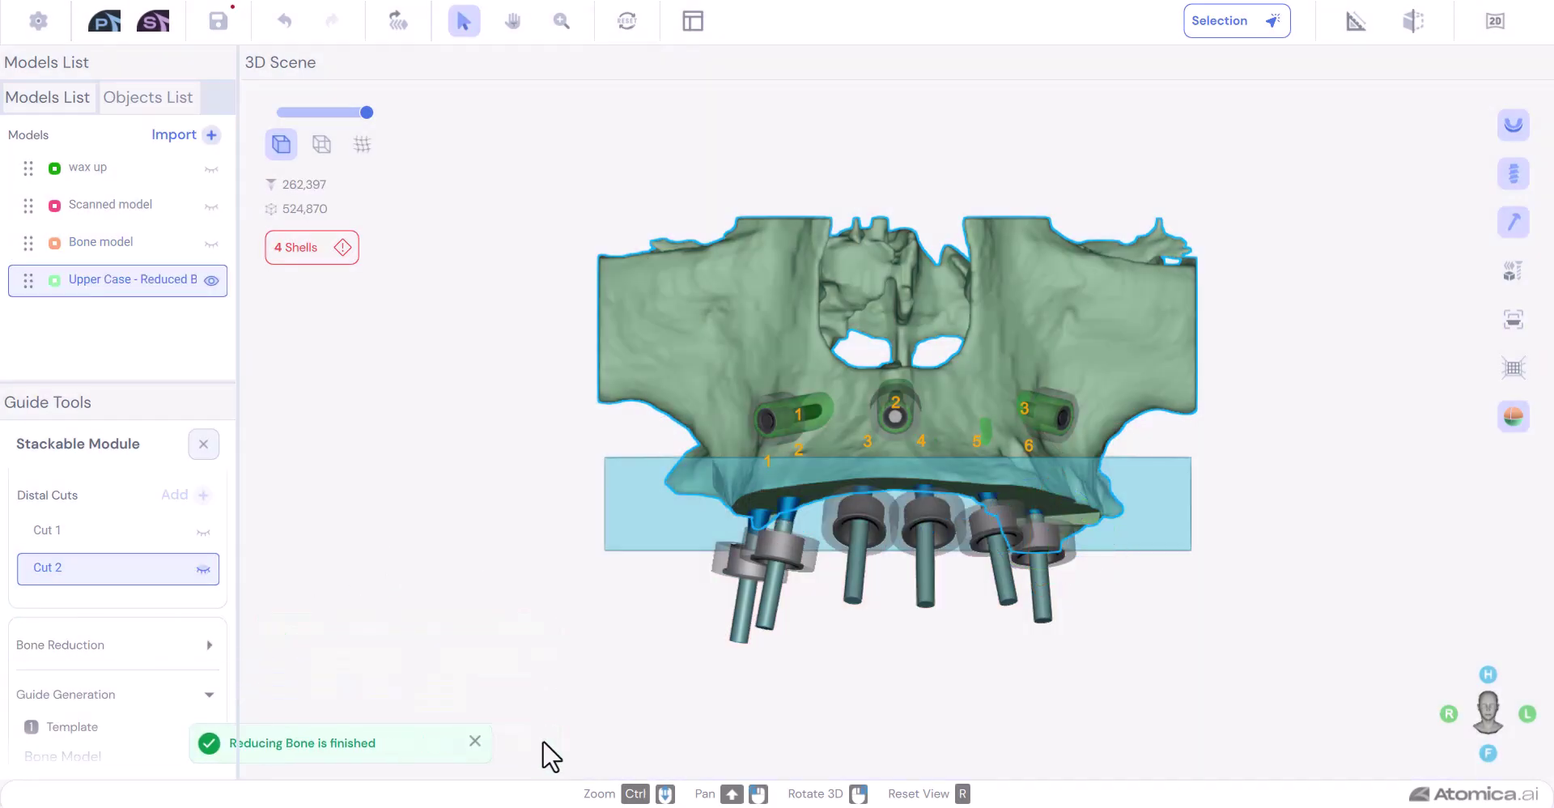
left_click(66, 547)
left_click_drag(1004, 289, 1006, 382)
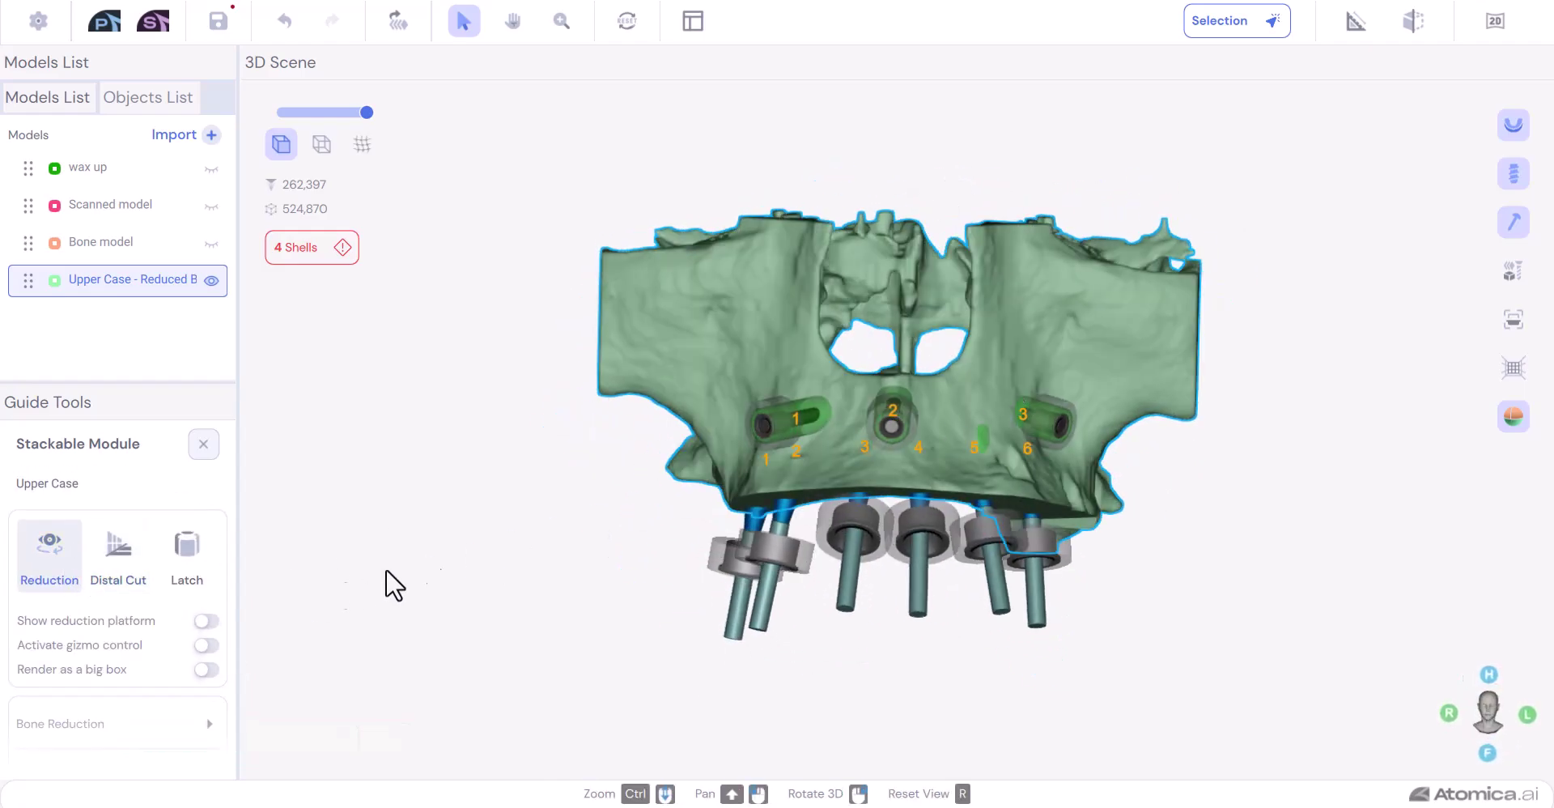
Step: Brush-select the facial surface of the reduced bone around the fixation pins up to the distal cuts, and generate the guide template
scroll(178, 630, "down", 5)
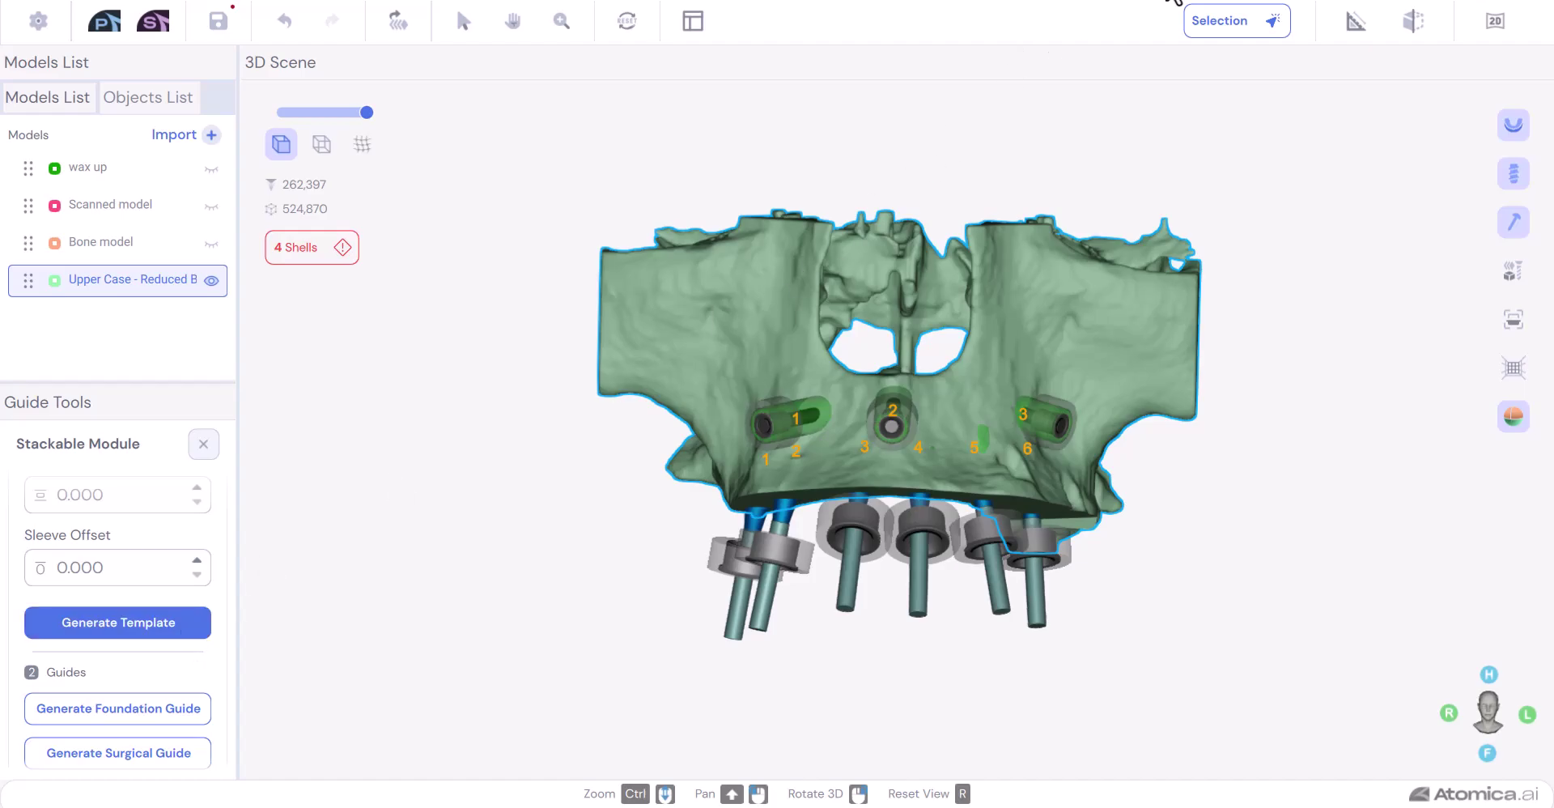
left_click(1215, 21)
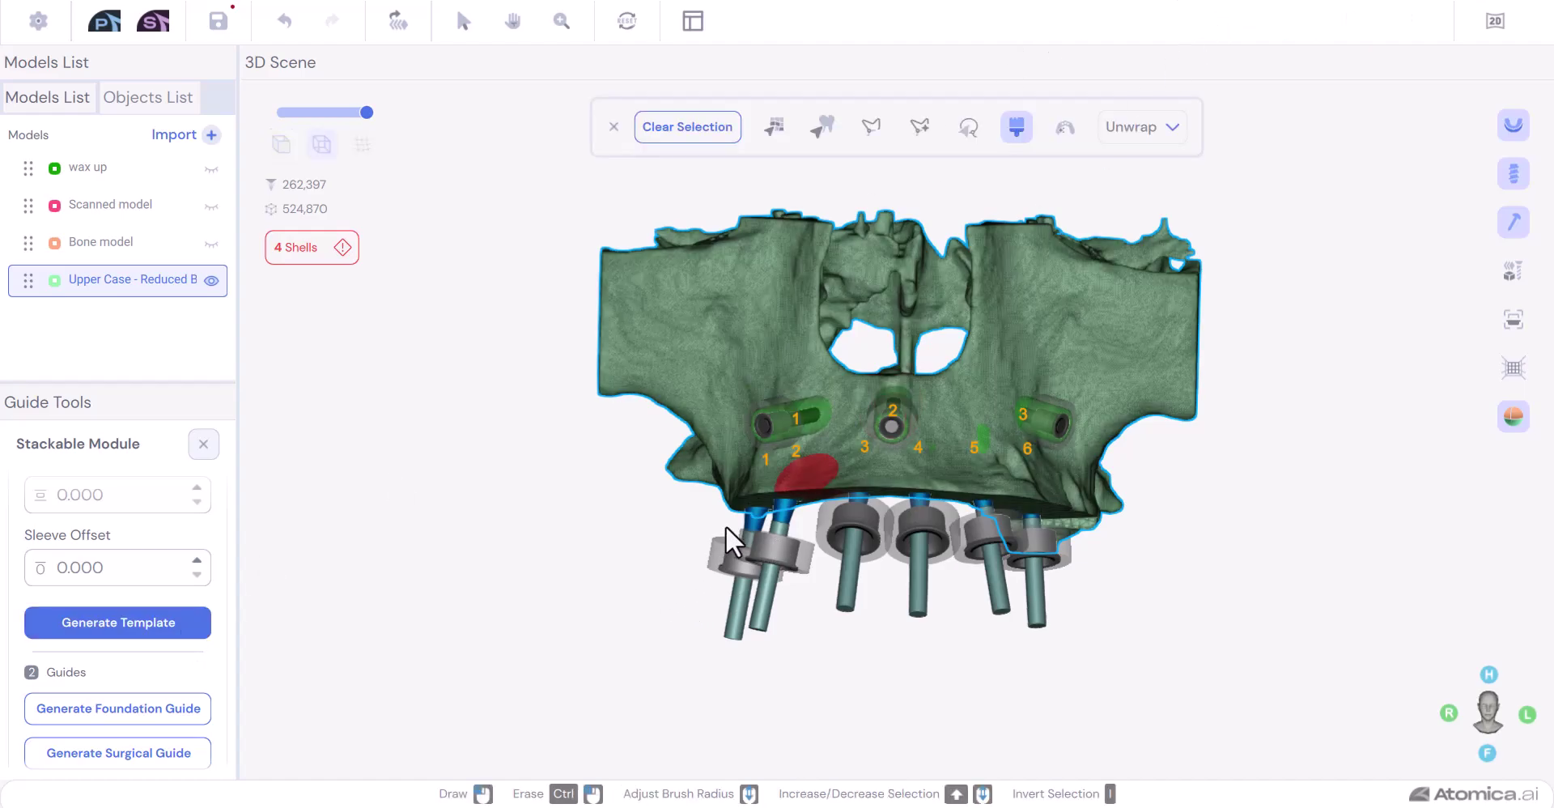
left_click_drag(746, 493, 905, 479)
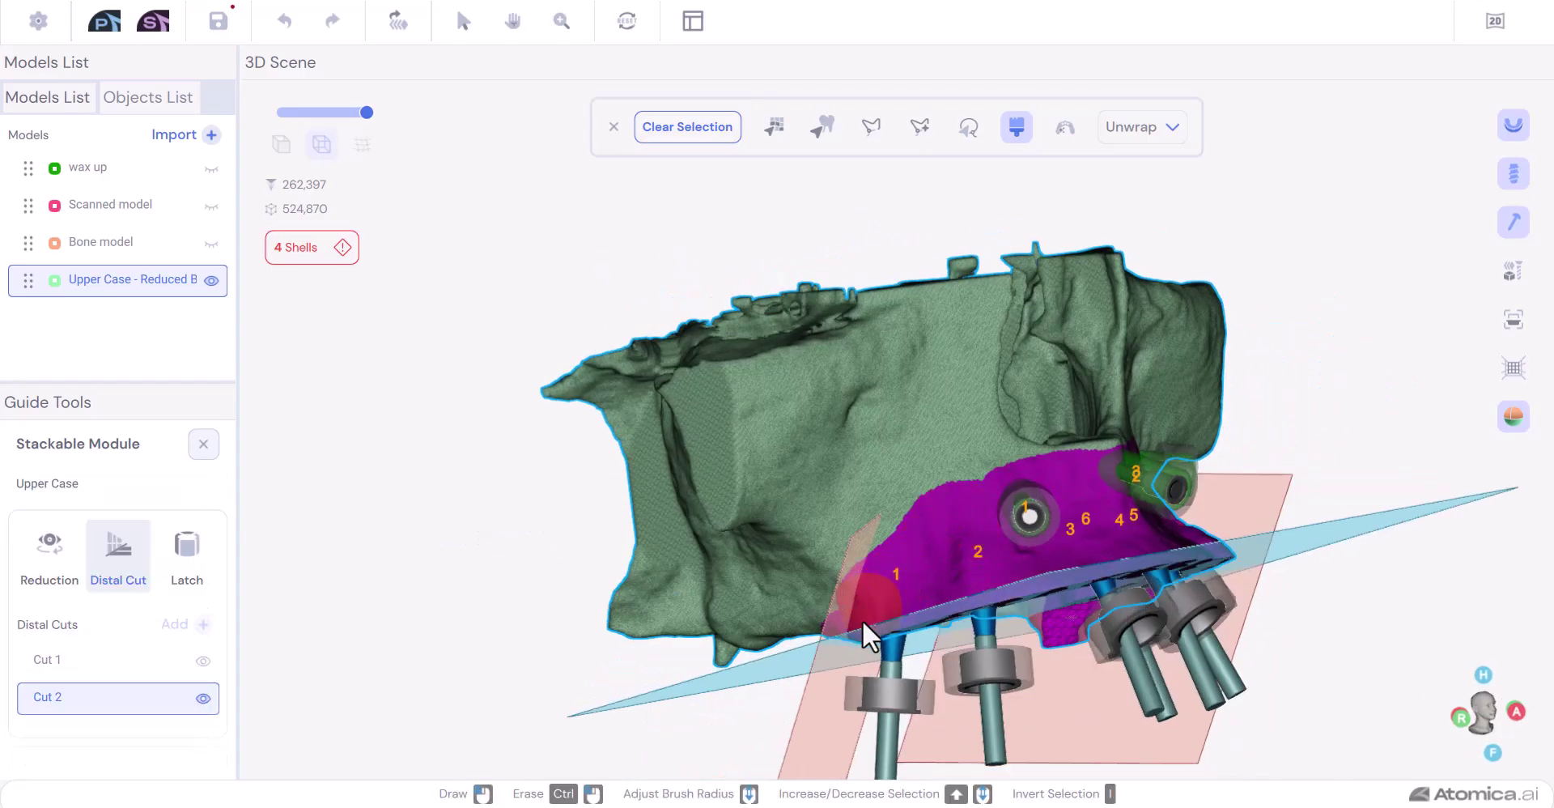
right_click_drag(888, 561, 1112, 690)
scroll(101, 660, "down", 5)
left_click(134, 599)
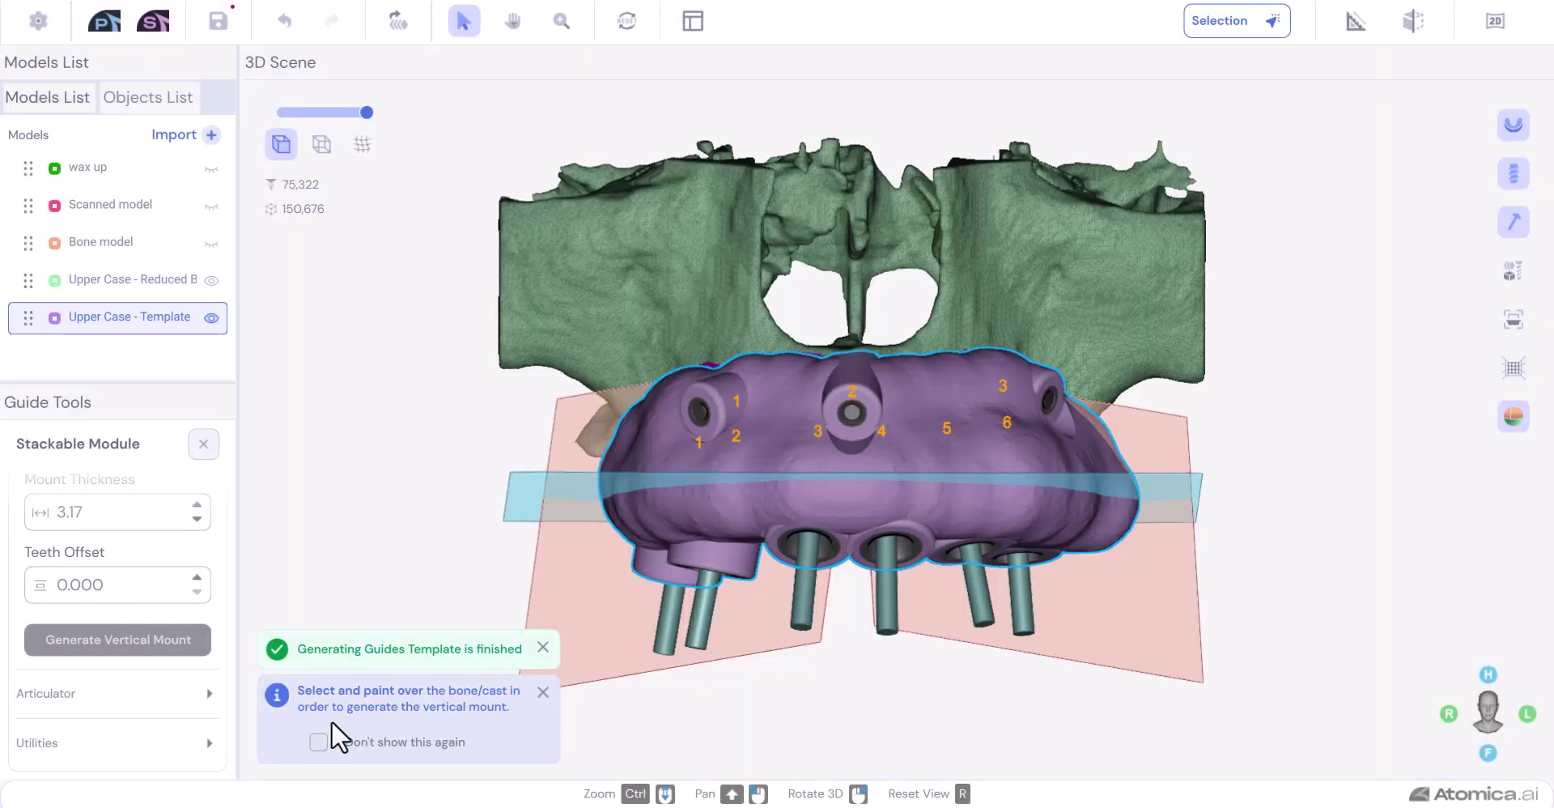
left_click(543, 648)
Step: Place a first latch on the template's outer edge between implants 2 and 3, rotated to follow the arch
right_click_drag(684, 451, 1096, 589)
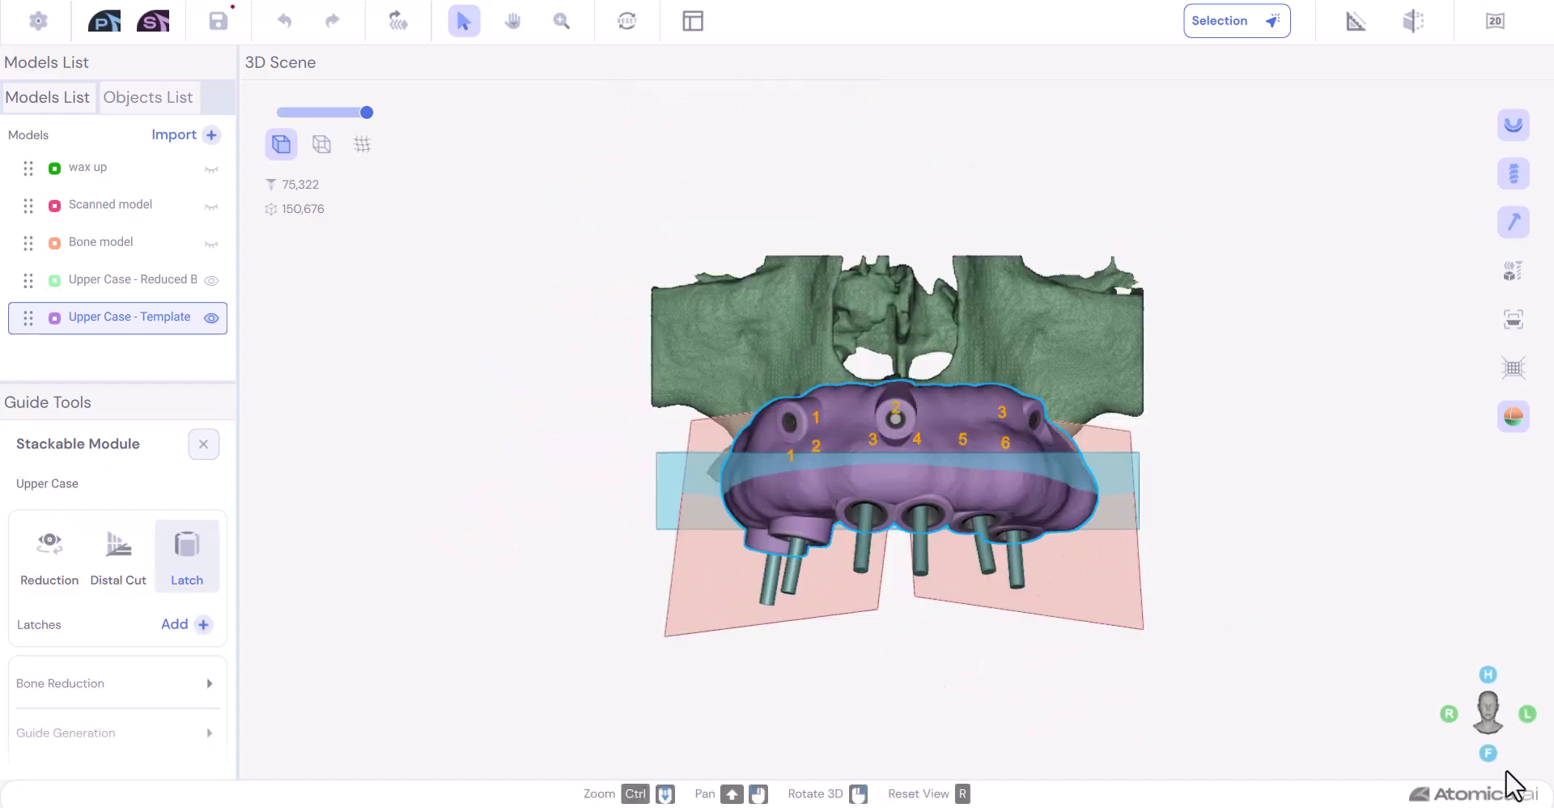
left_click(1488, 752)
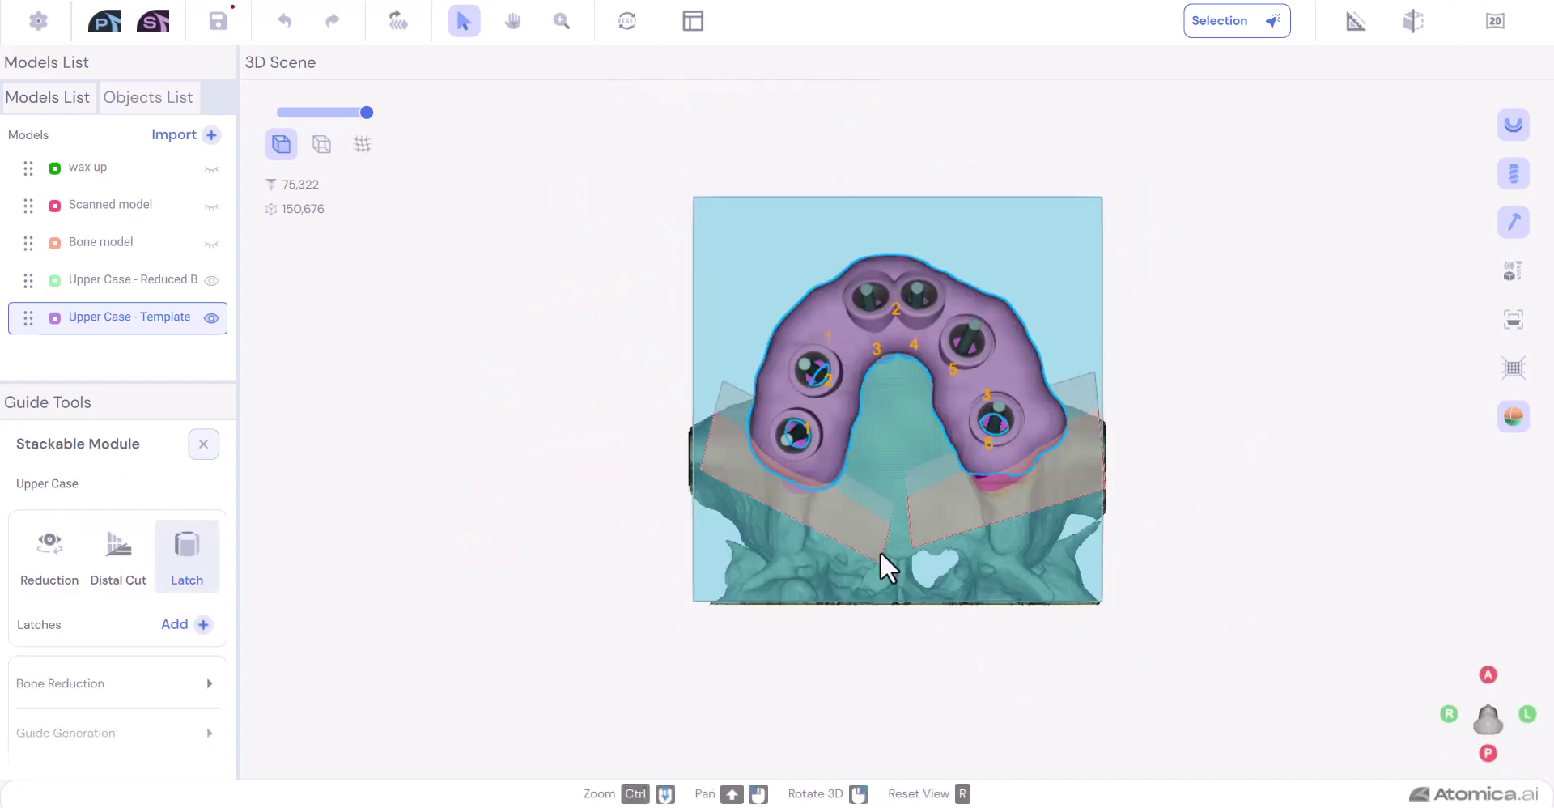
scroll(828, 557, "up", 3, "ctrl")
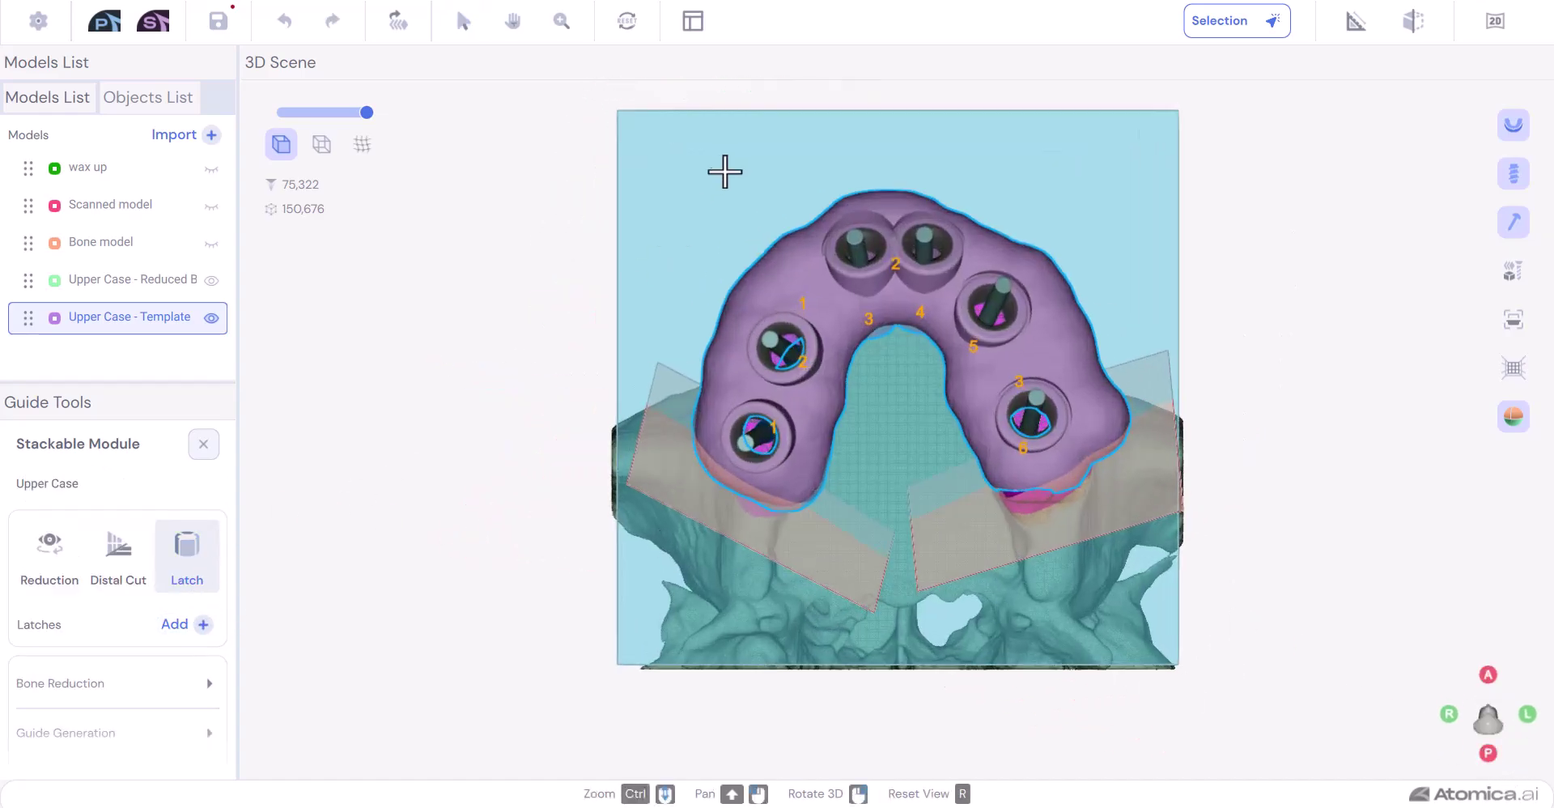
left_click(814, 225)
left_click_drag(801, 160, 805, 225)
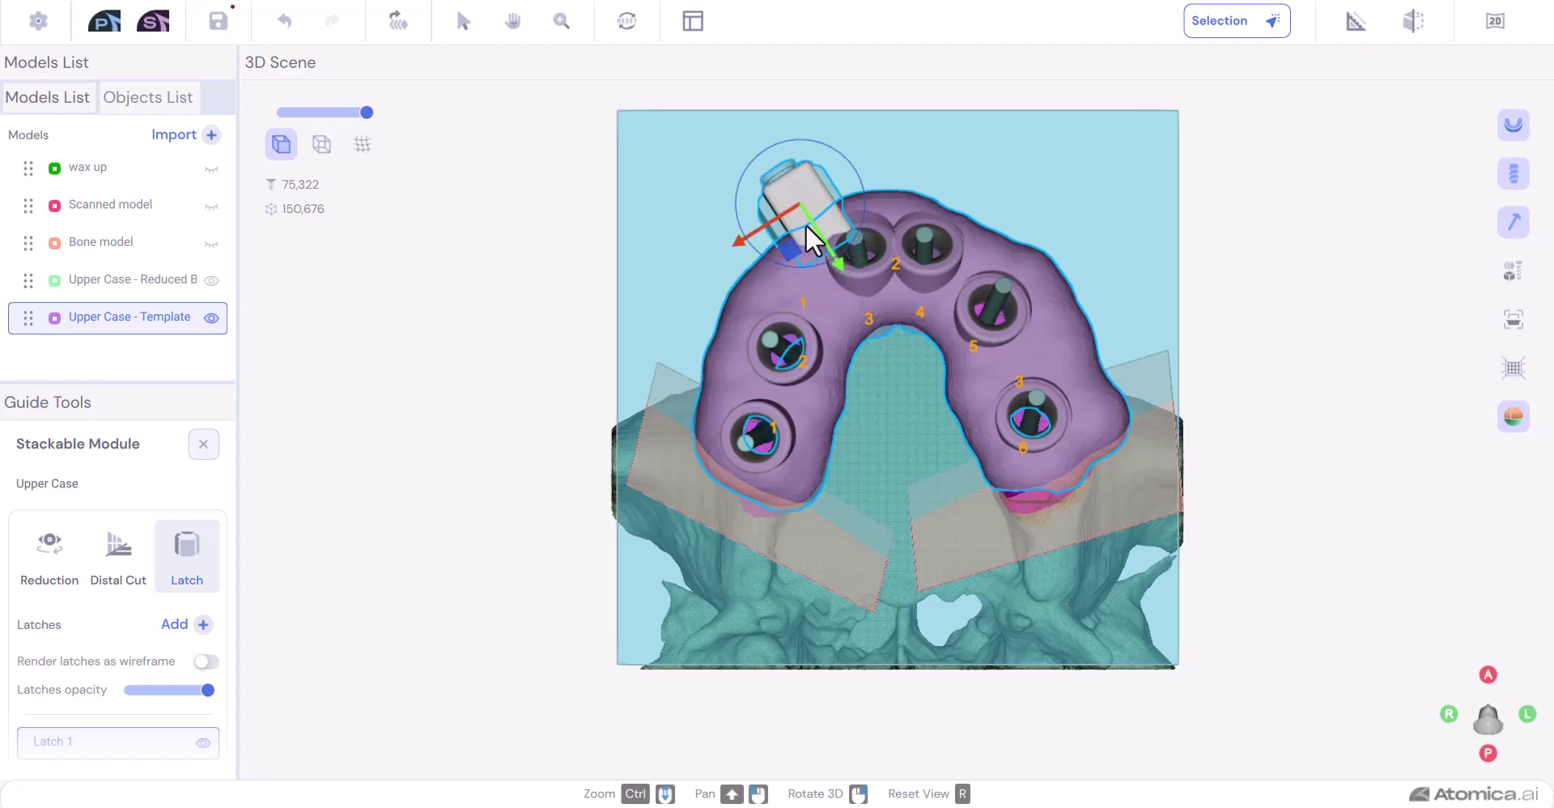
Step: Add a second latch on the template's outer edge between implants 4 and 5, rotated to follow the arch
left_click(201, 624)
left_click(989, 239)
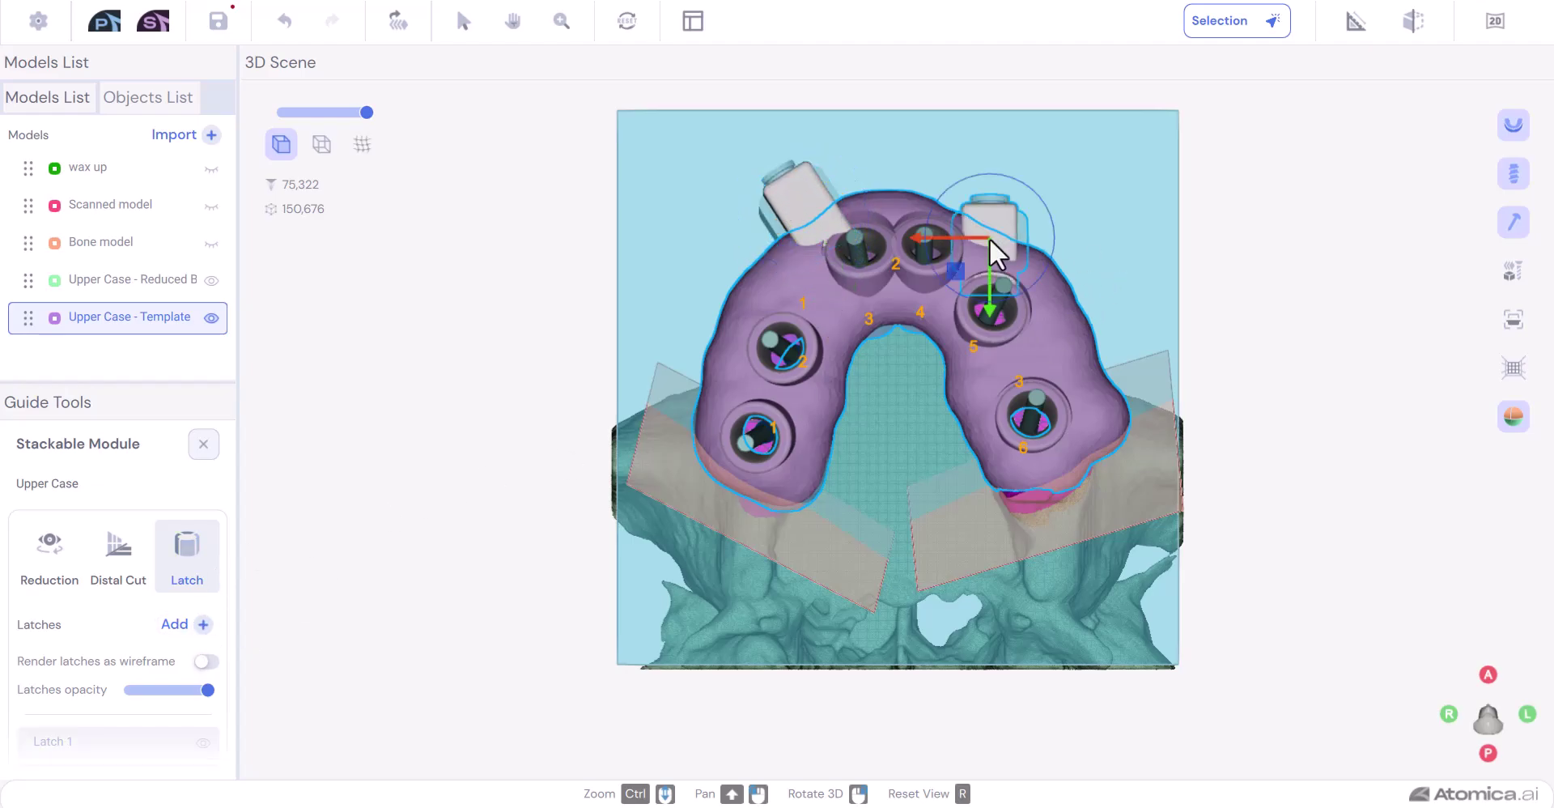
left_click_drag(989, 176, 973, 254)
Step: Add a third latch on the patient's right side beside implant 2, and rotate and shift it outward from the template
left_click(691, 240)
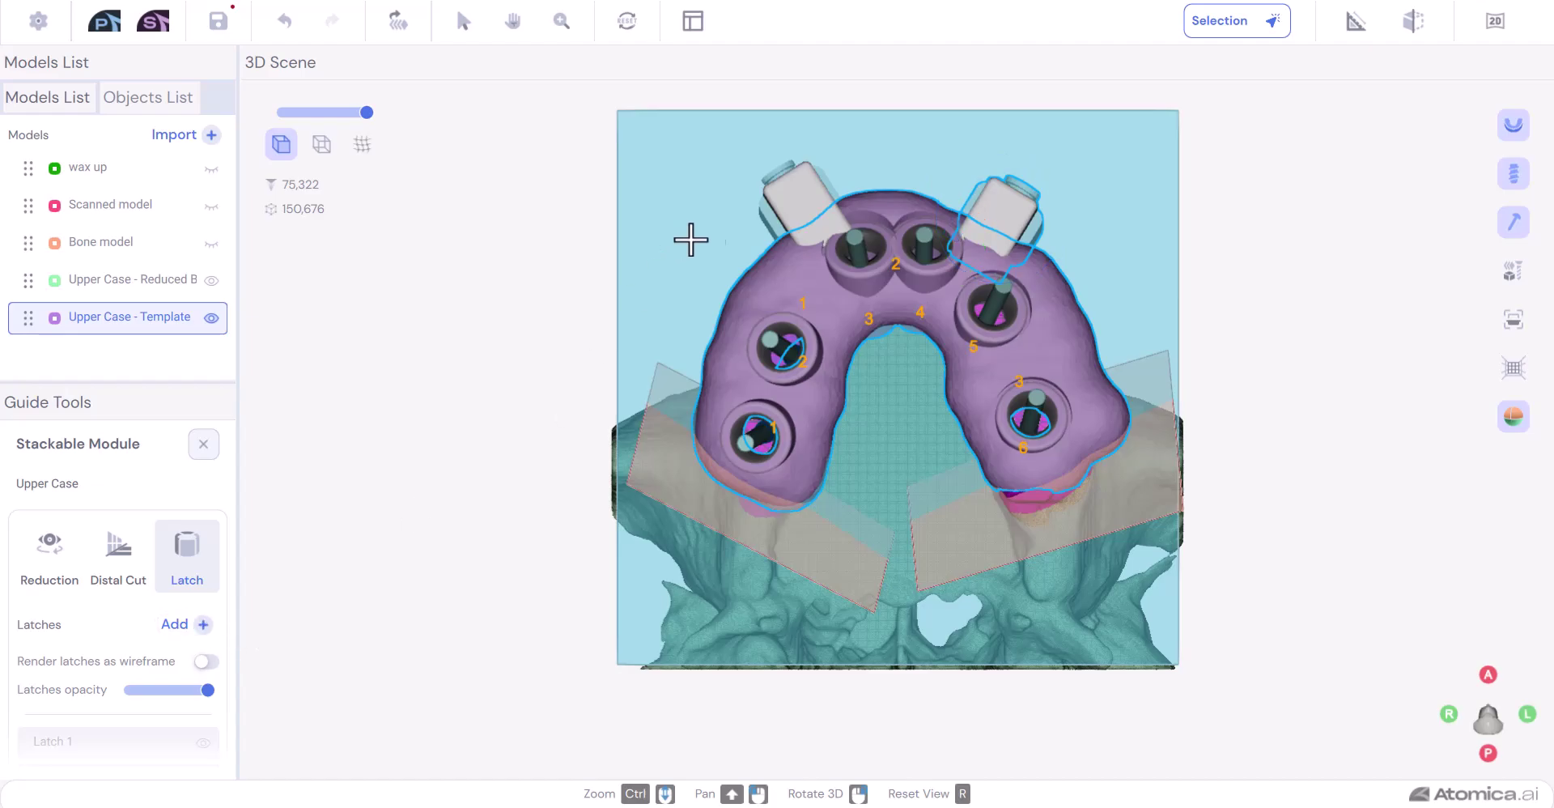
left_click(772, 273)
left_click_drag(760, 210, 702, 234)
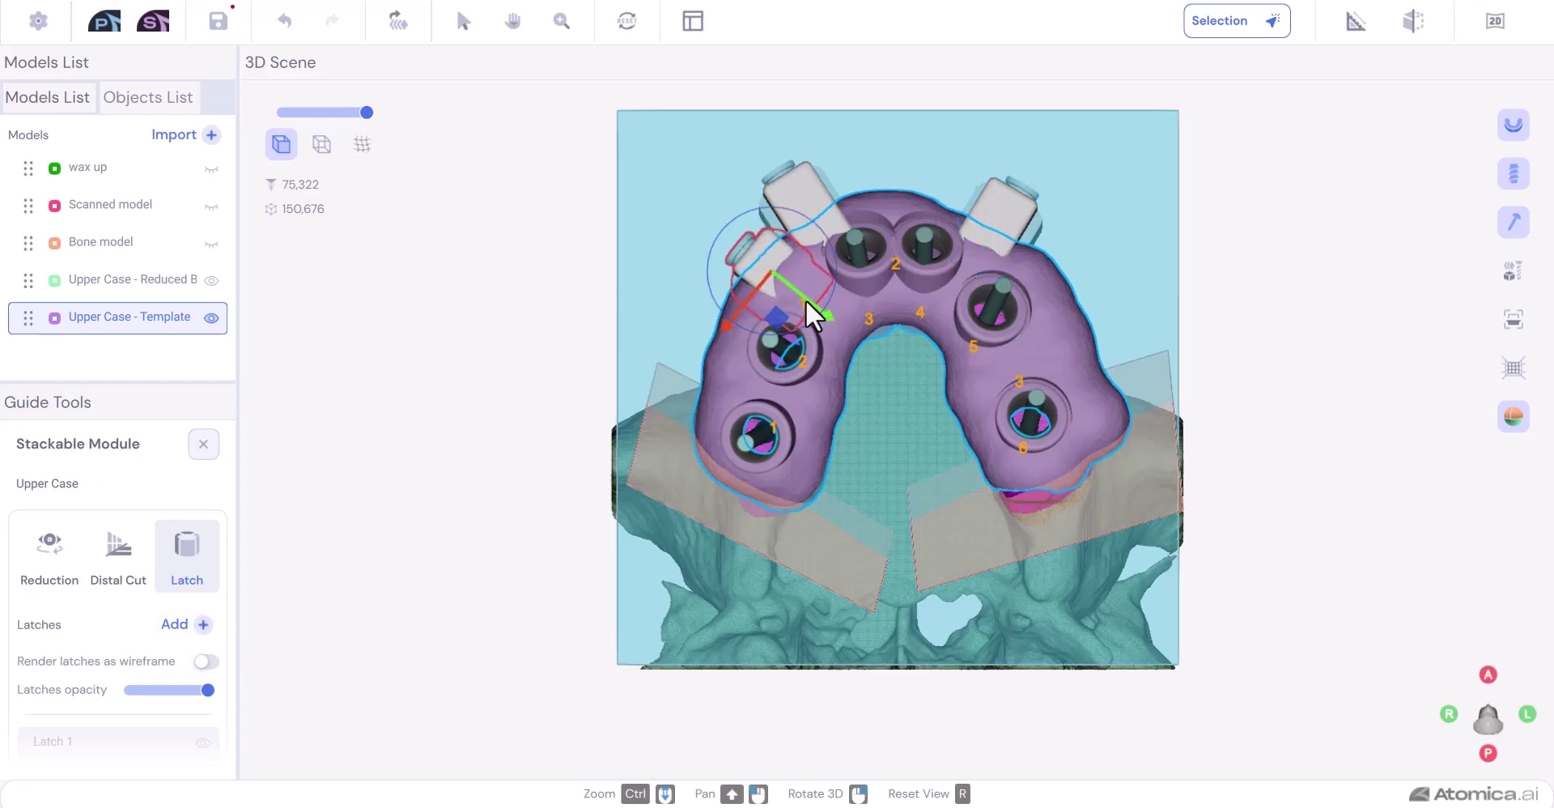
left_click_drag(804, 299, 735, 256)
Step: Slide the third latch further back along the template's side, away from the first latch
left_click(1487, 676)
right_click_drag(855, 610, 876, 498)
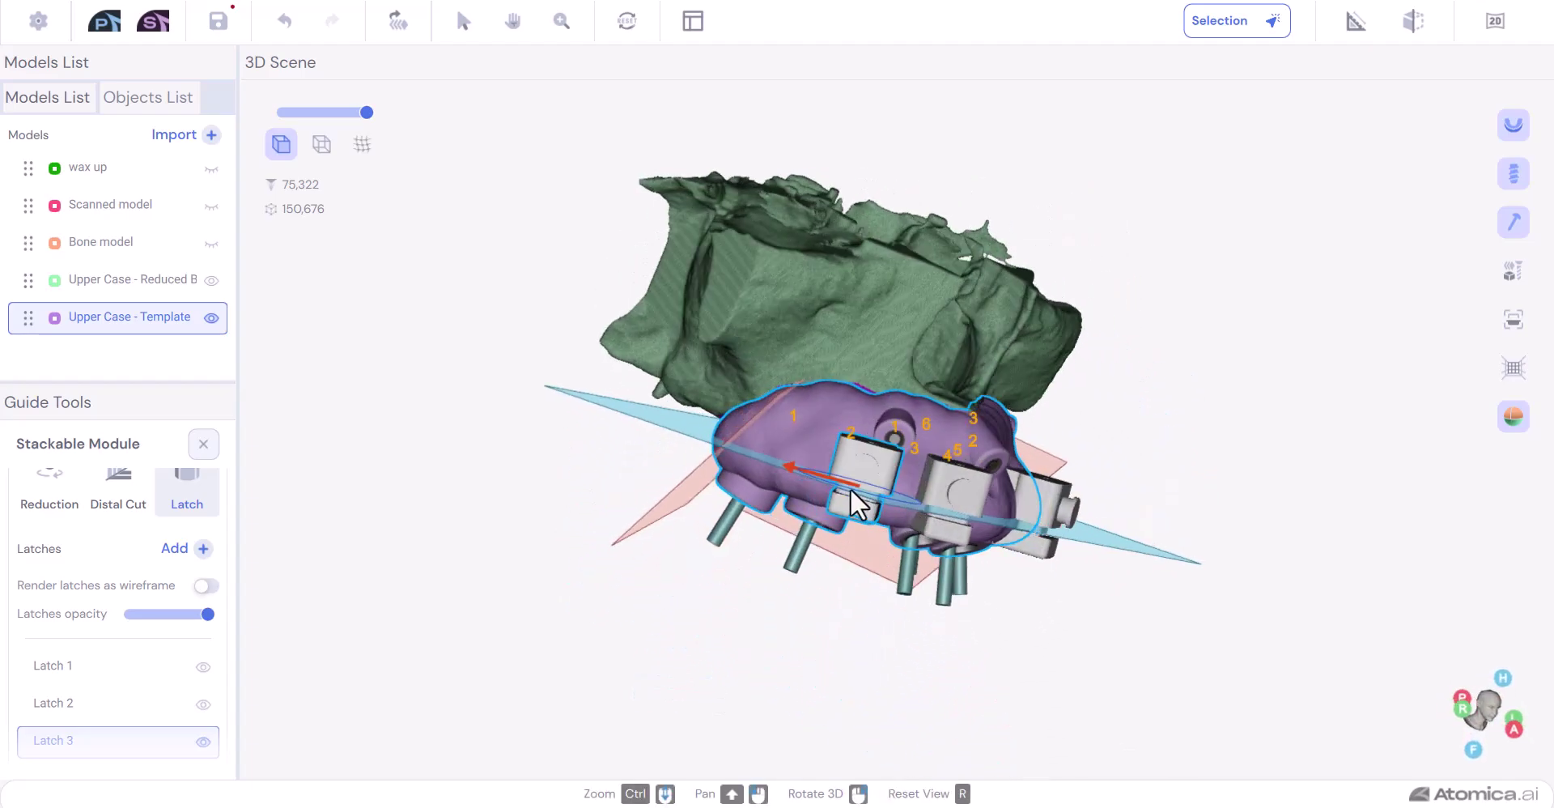
left_click_drag(850, 490, 816, 478)
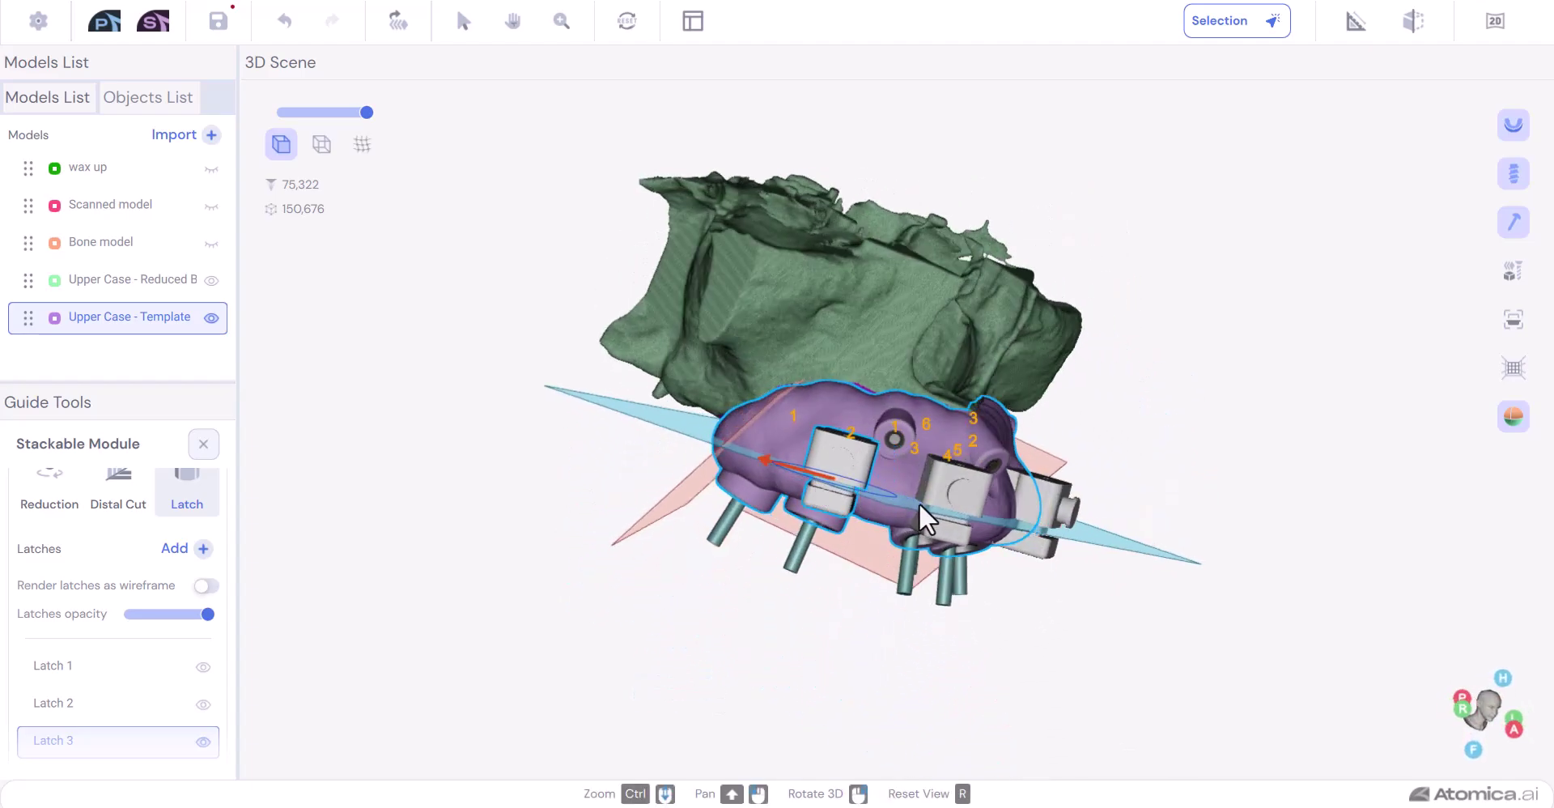
right_click_drag(919, 502, 702, 571)
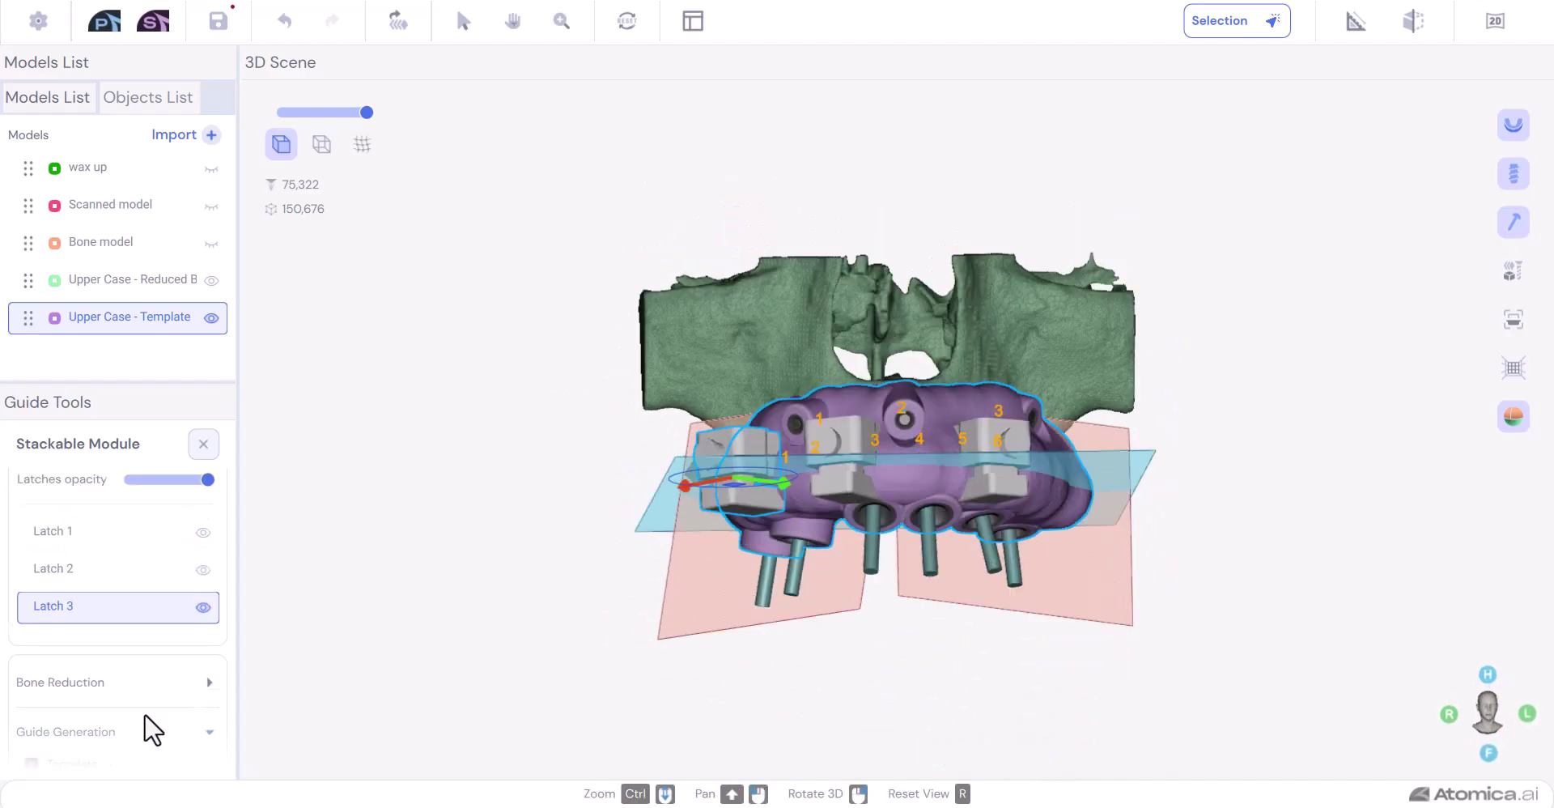
Step: Generate the foundation guide from the upper-jaw template with its three latches
scroll(145, 718, "down", 7)
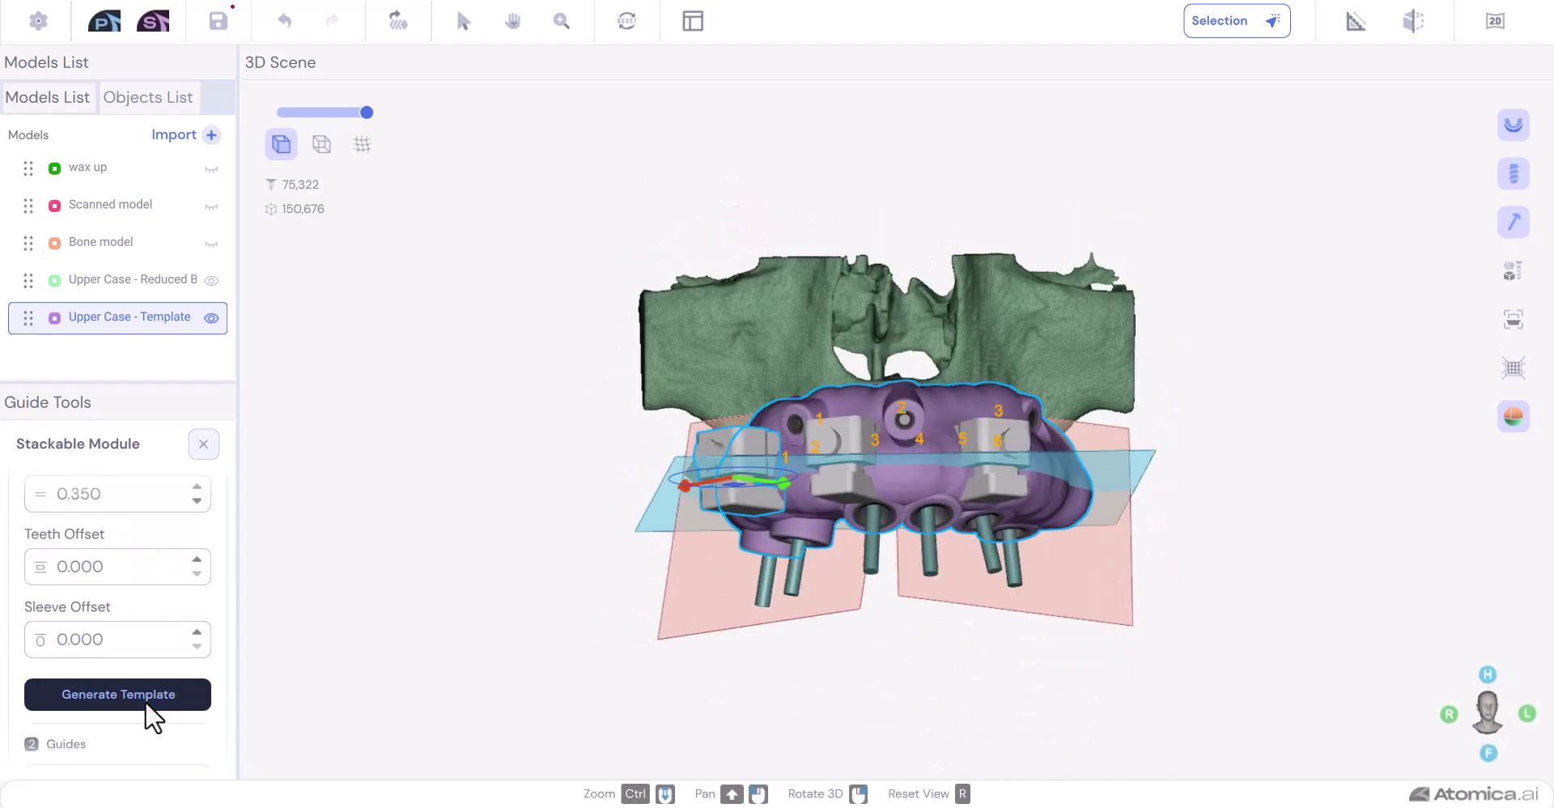
scroll(144, 701, "down", 3)
left_click(154, 592)
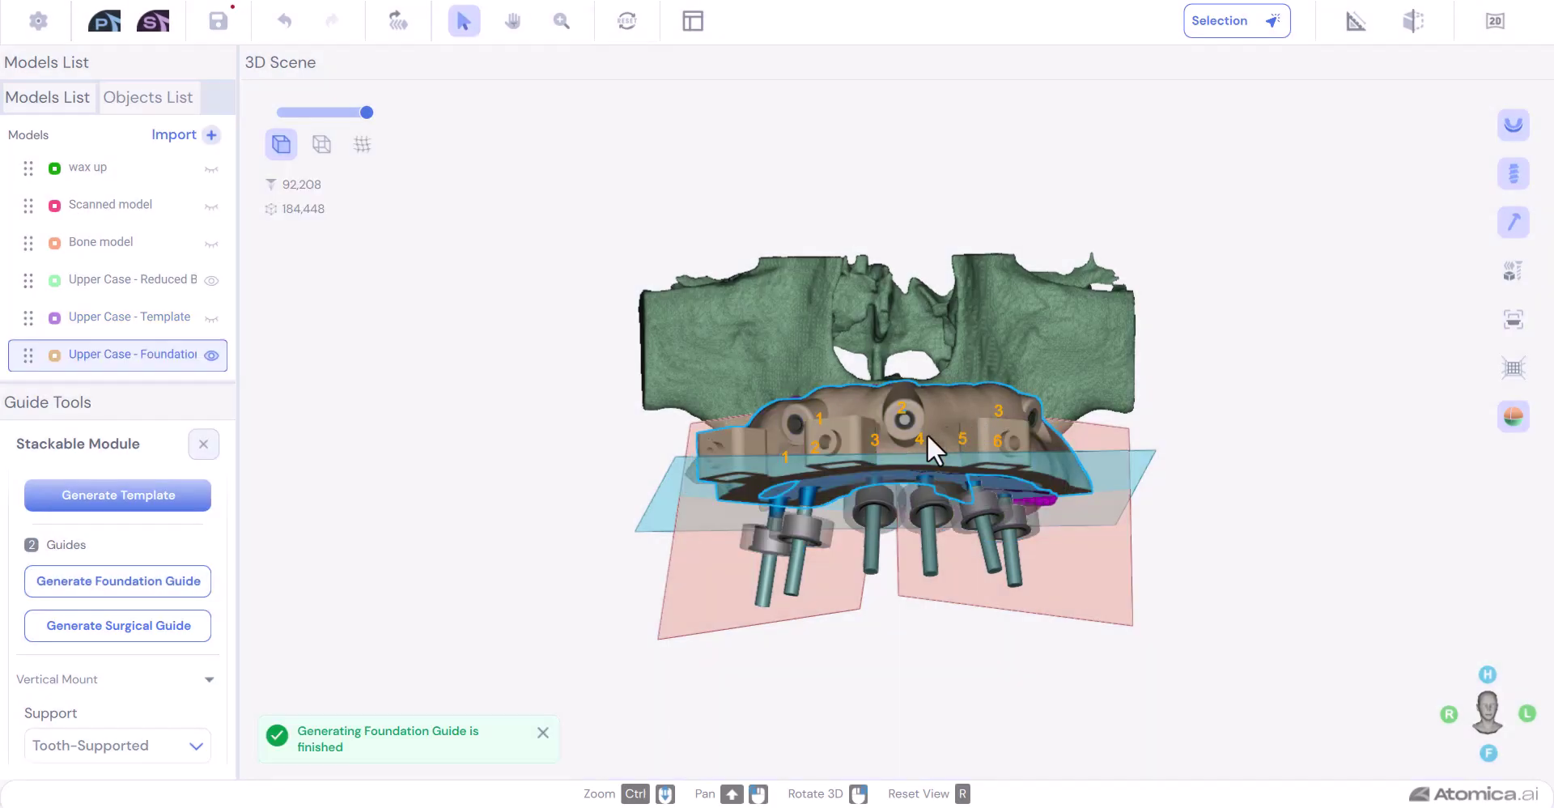
Step: Make the template visible again, select it in the scene and generate the surgical guide from it
mouse_move(929, 441)
right_mouse_down()
mouse_move(934, 336)
mouse_move(939, 468)
mouse_move(886, 450)
mouse_move(991, 454)
mouse_move(920, 448)
right_mouse_up()
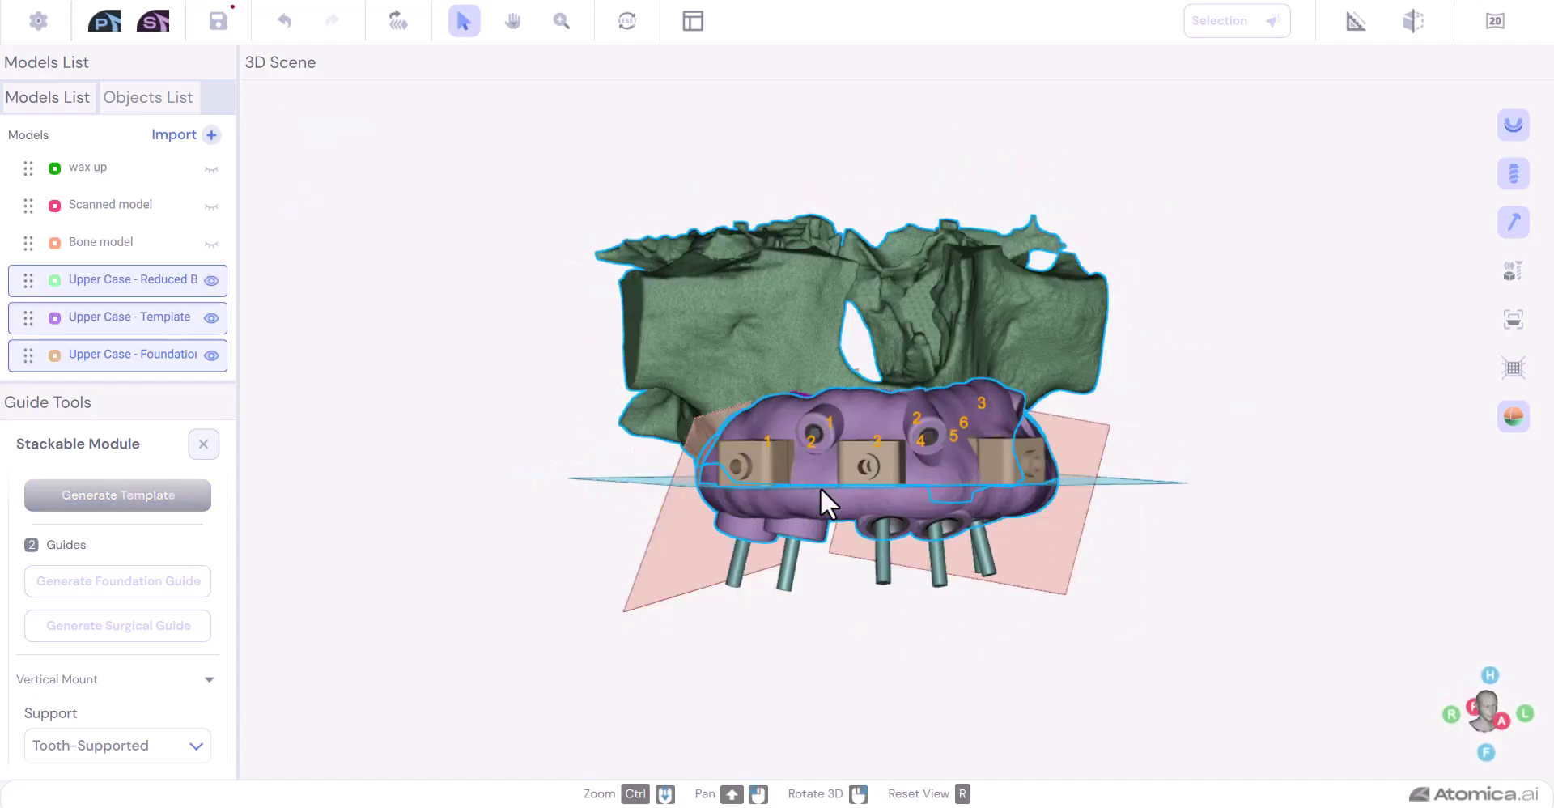
left_click(810, 497)
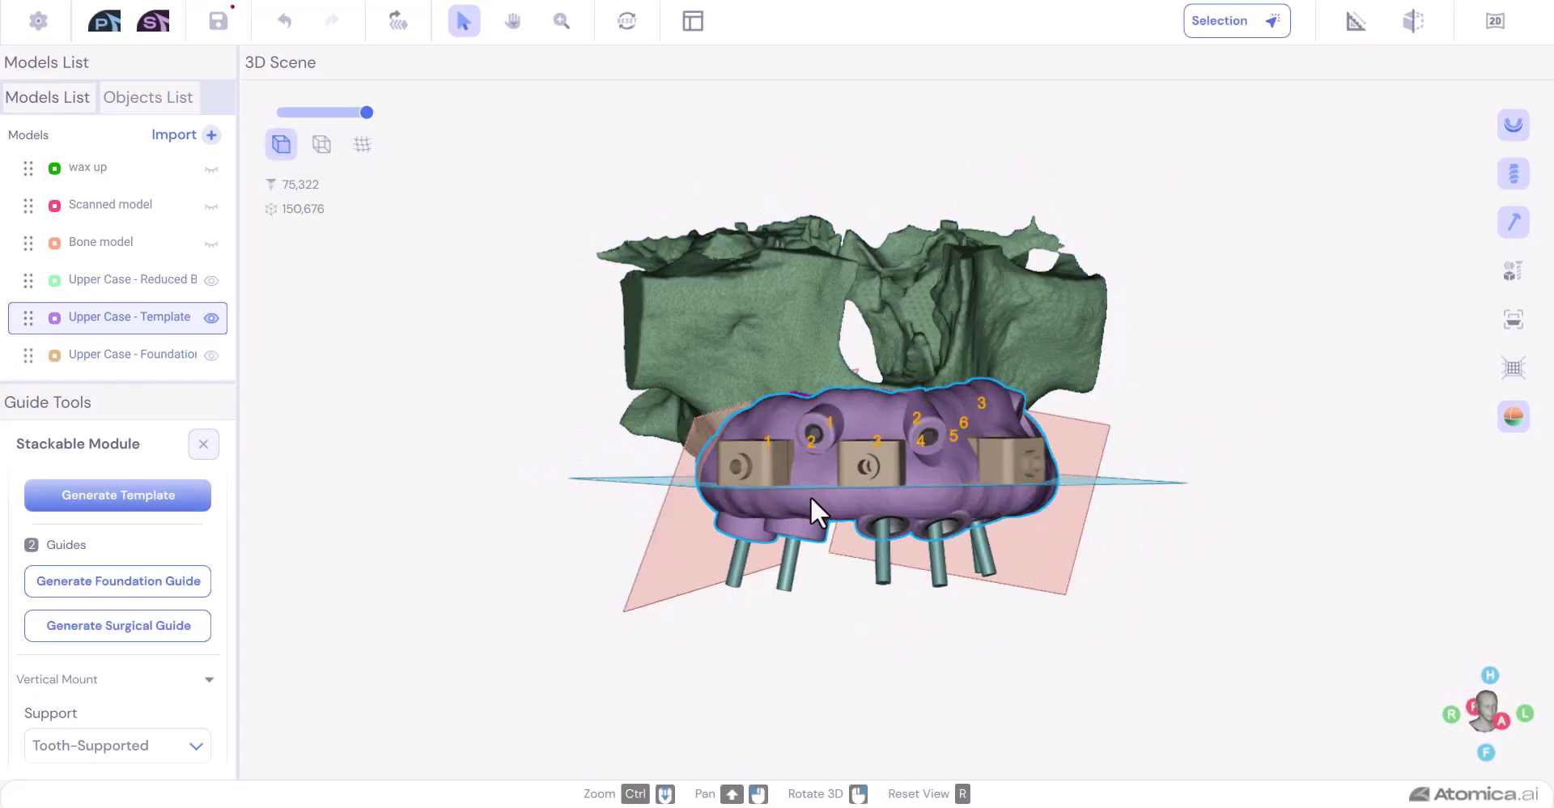
left_click(191, 624)
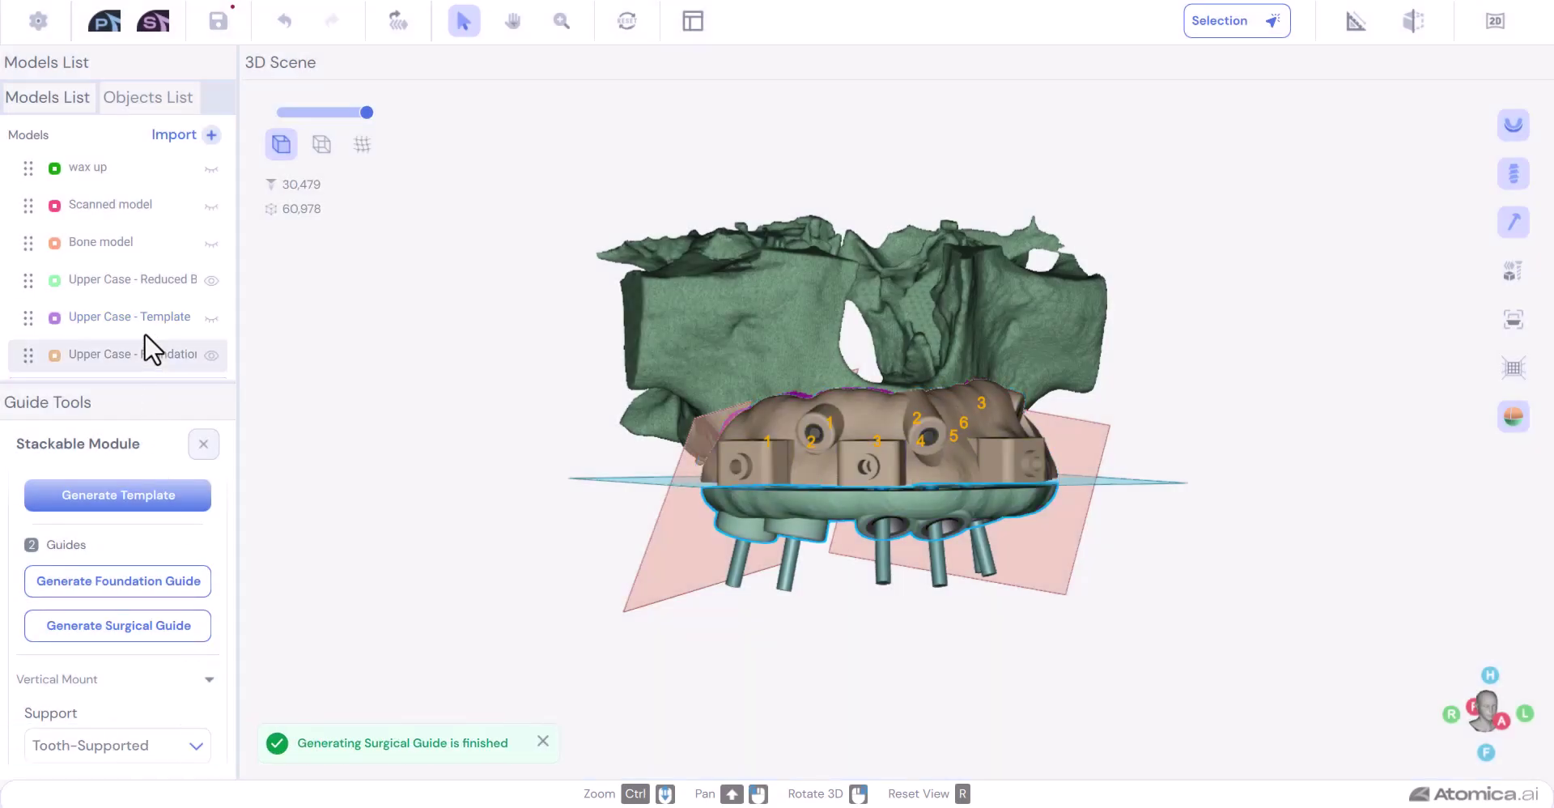
Step: Change the color of the generated surgical guide to blue and deselect it
scroll(144, 333, "down", 1)
right_click(140, 363)
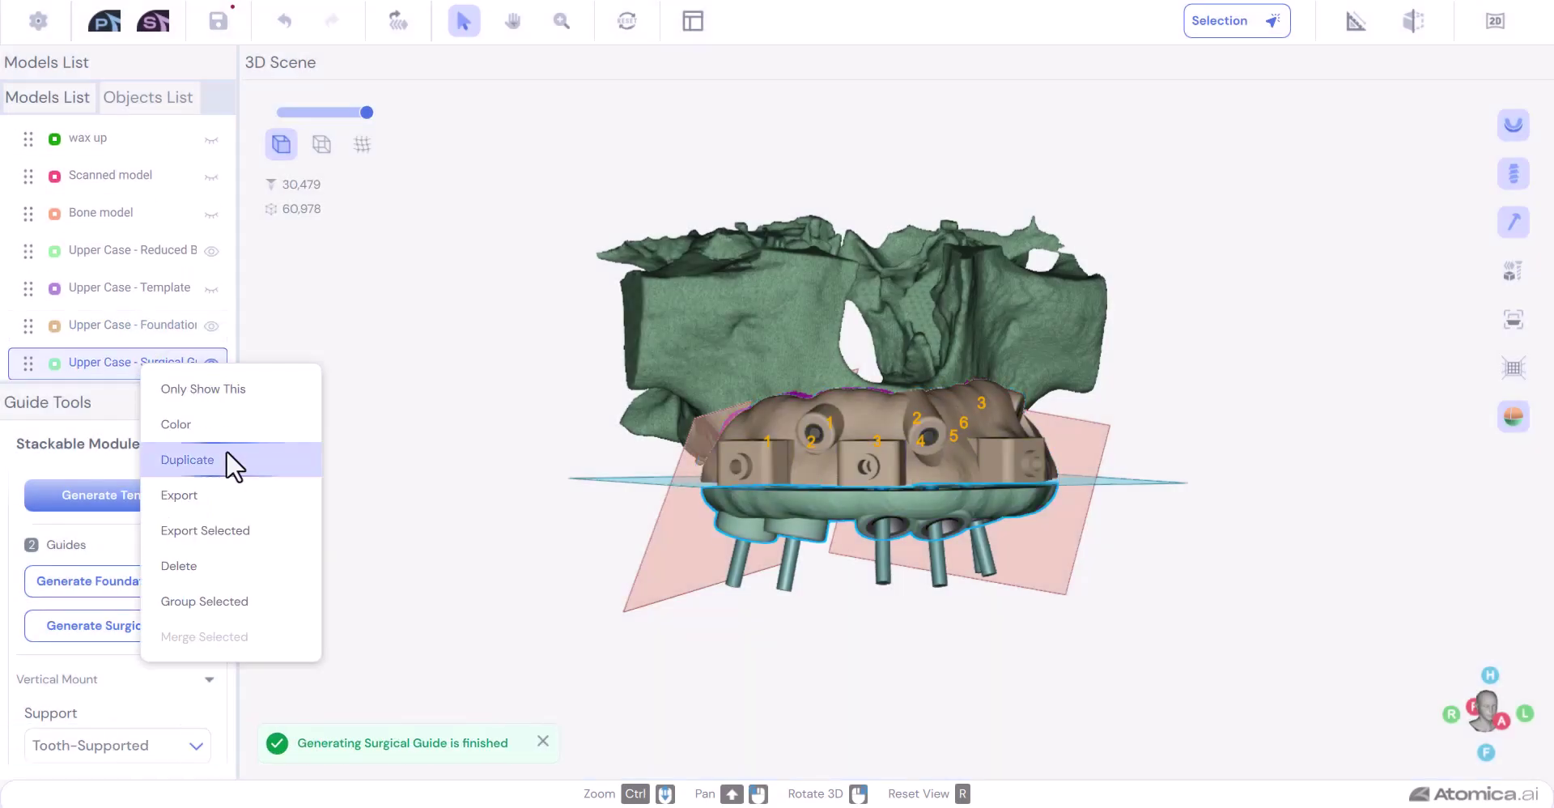
left_click(230, 428)
left_click(623, 335)
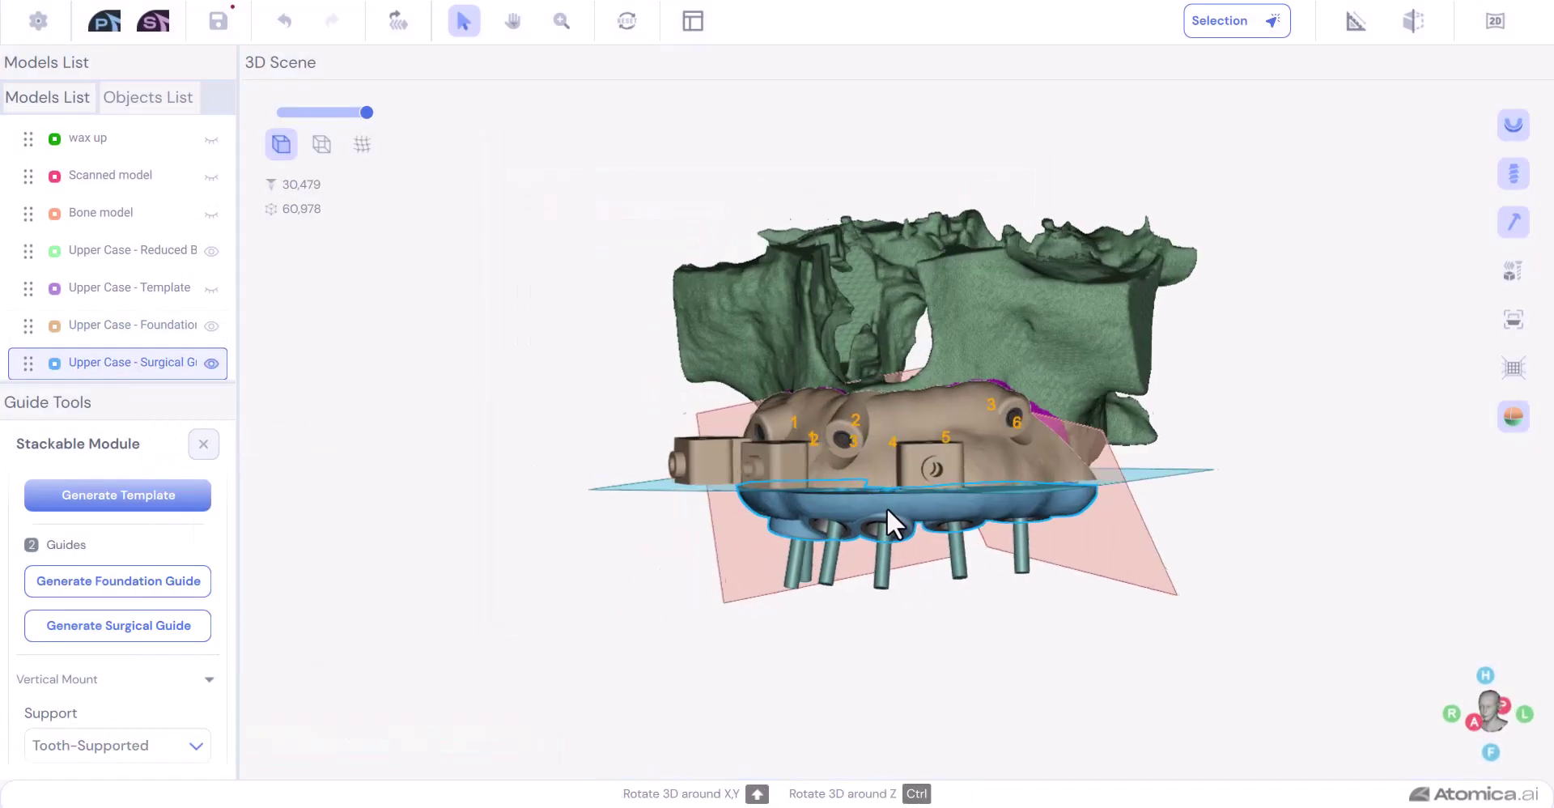
right_click_drag(887, 506, 915, 493)
left_click(292, 406)
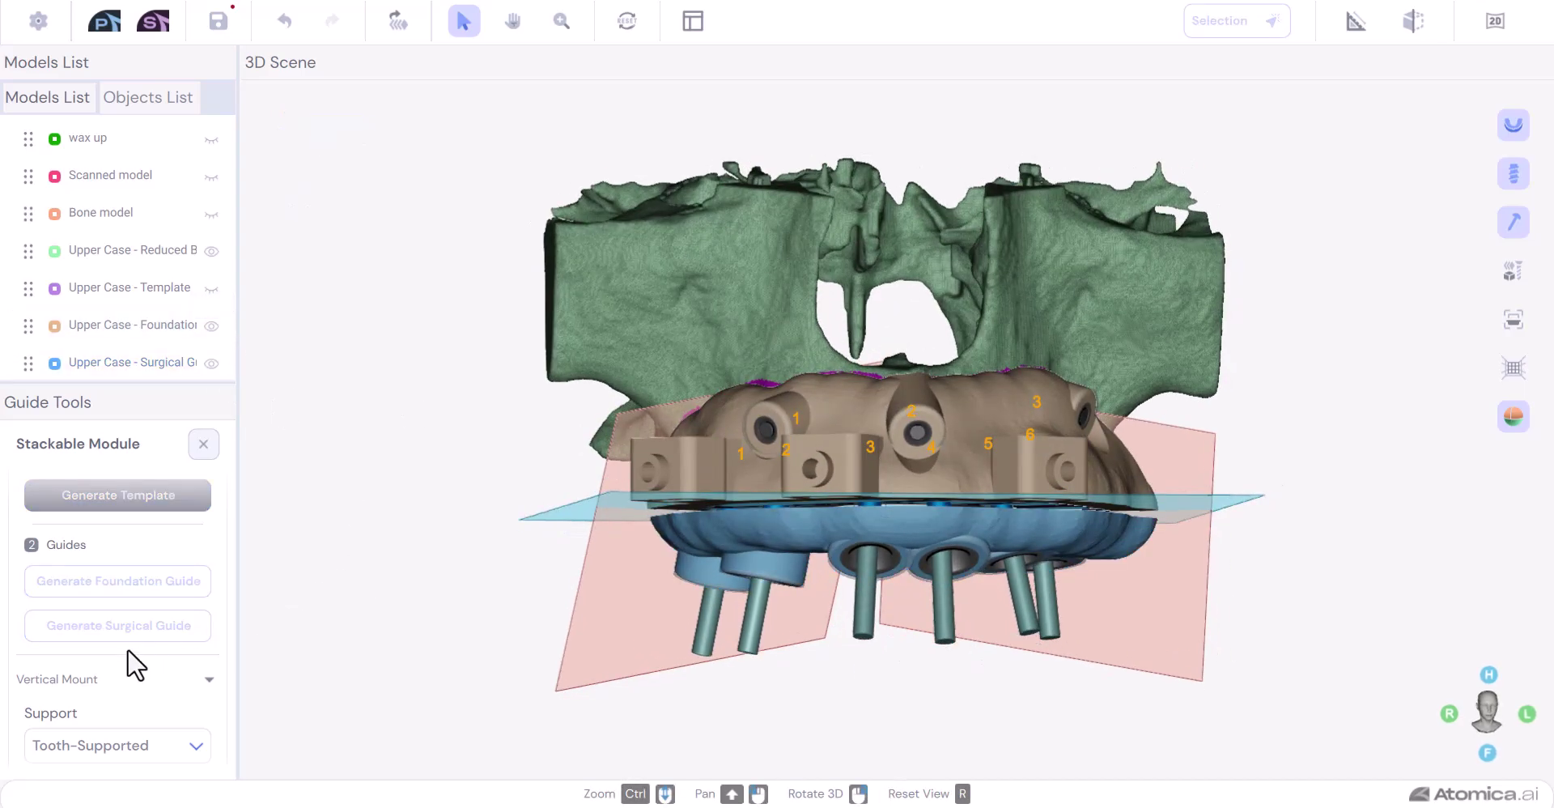
Step: Hide both guides and the reduced bone, show the scanned model and start brush selection on it
left_click(212, 363)
left_click(211, 325)
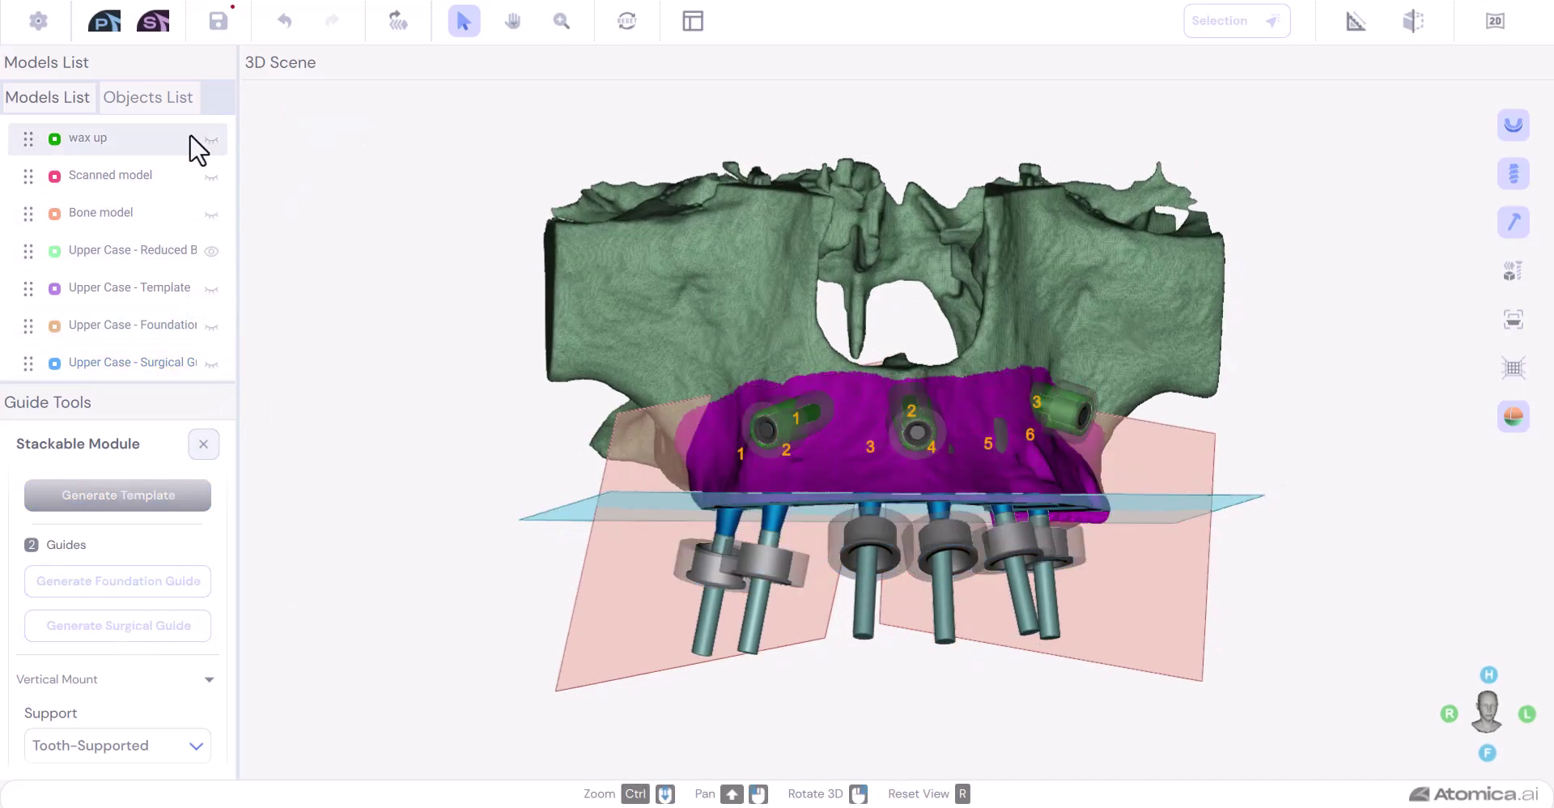
left_click(212, 176)
right_click_drag(769, 567, 838, 462)
left_click(831, 385)
key("s")
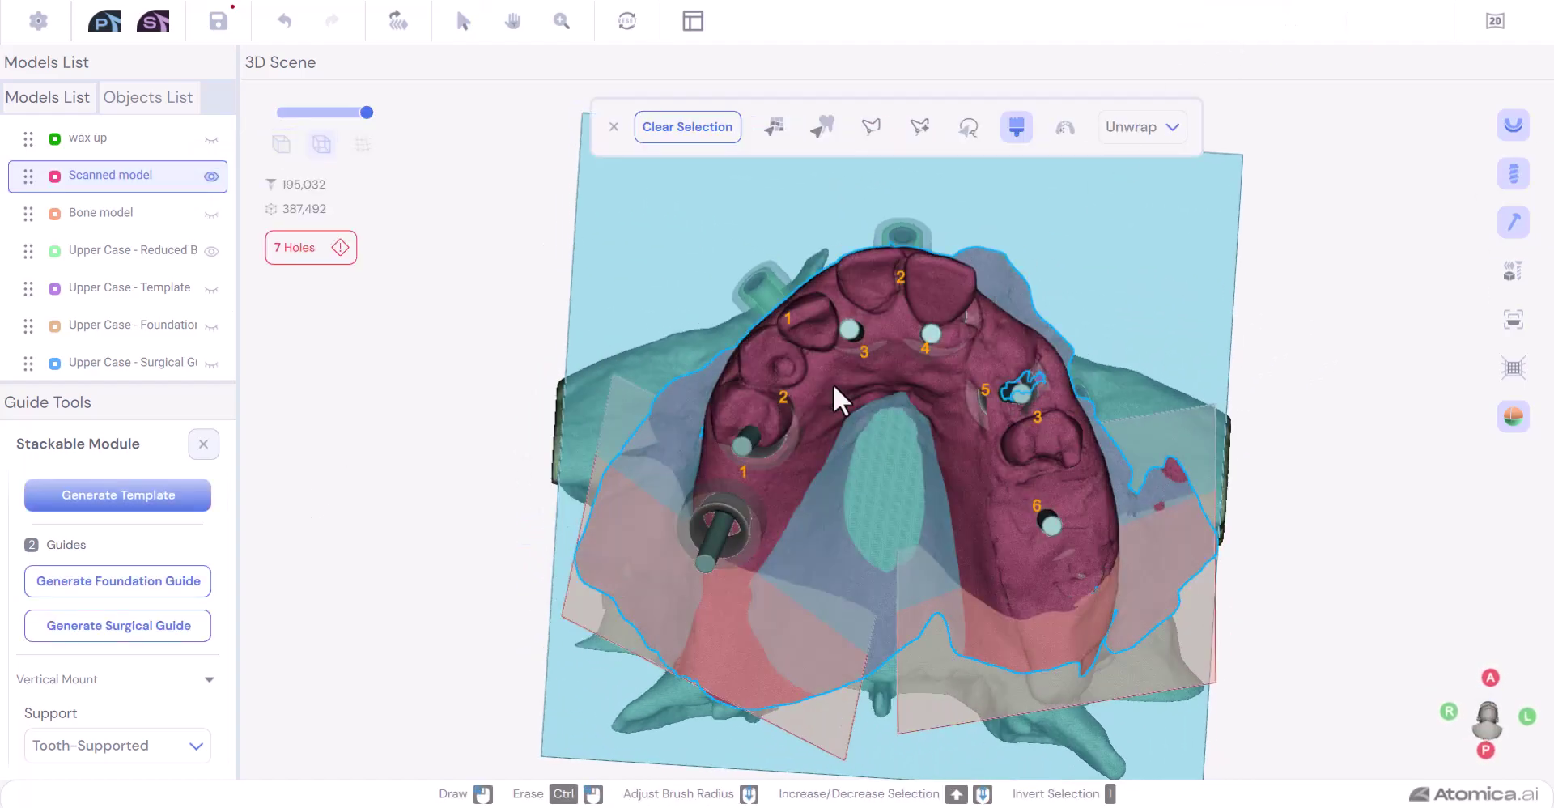
left_click(208, 253)
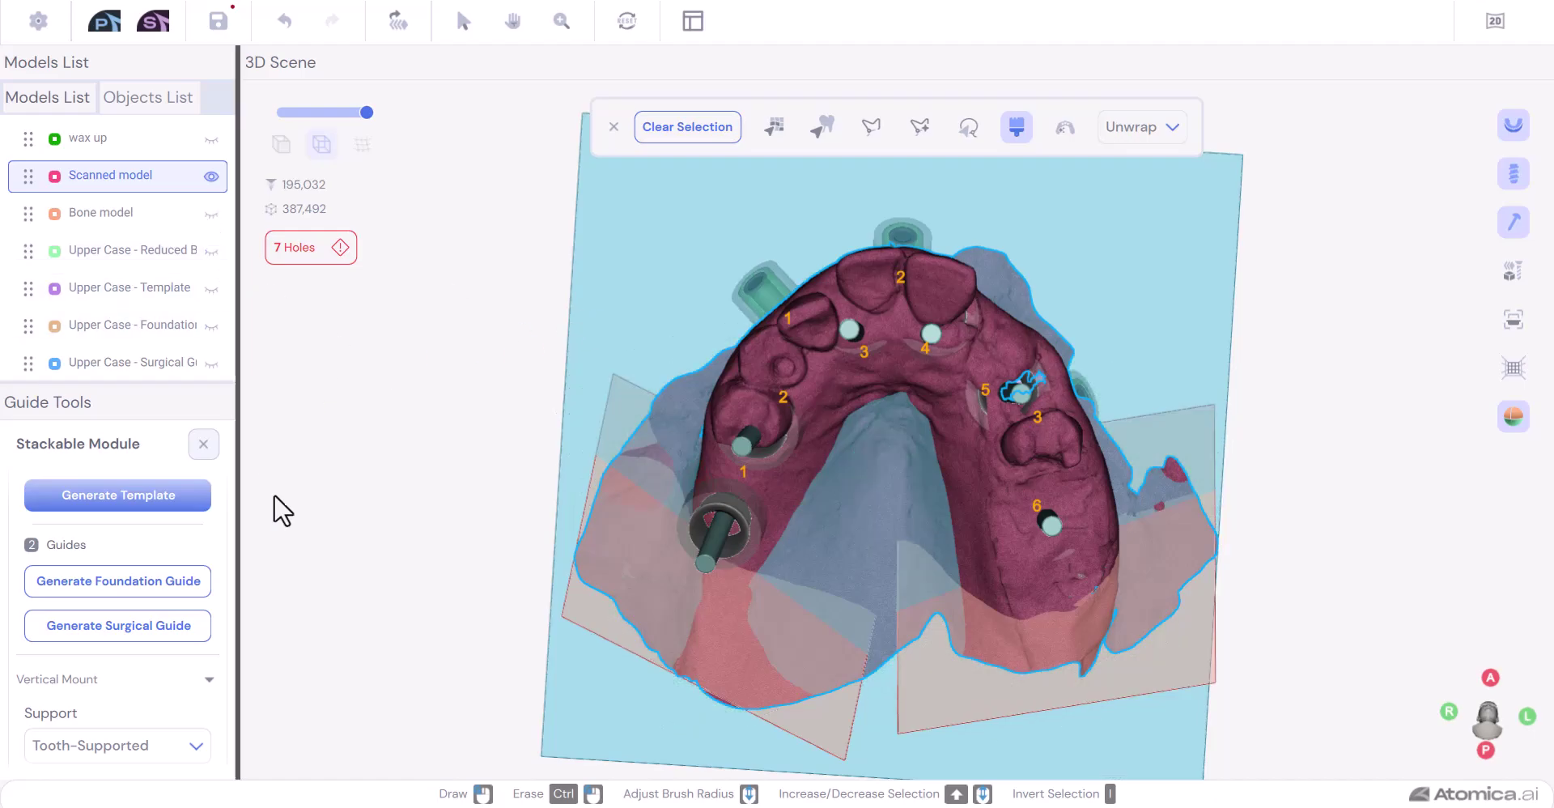
Step: Brush-select the biting and outer surfaces of all teeth along the scanned model's arch
right_click_drag(664, 526, 731, 547)
mouse_move(756, 522)
left_mouse_down()
mouse_move(794, 445)
mouse_move(808, 465)
mouse_move(982, 309)
mouse_move(1067, 518)
mouse_move(1029, 382)
left_mouse_up()
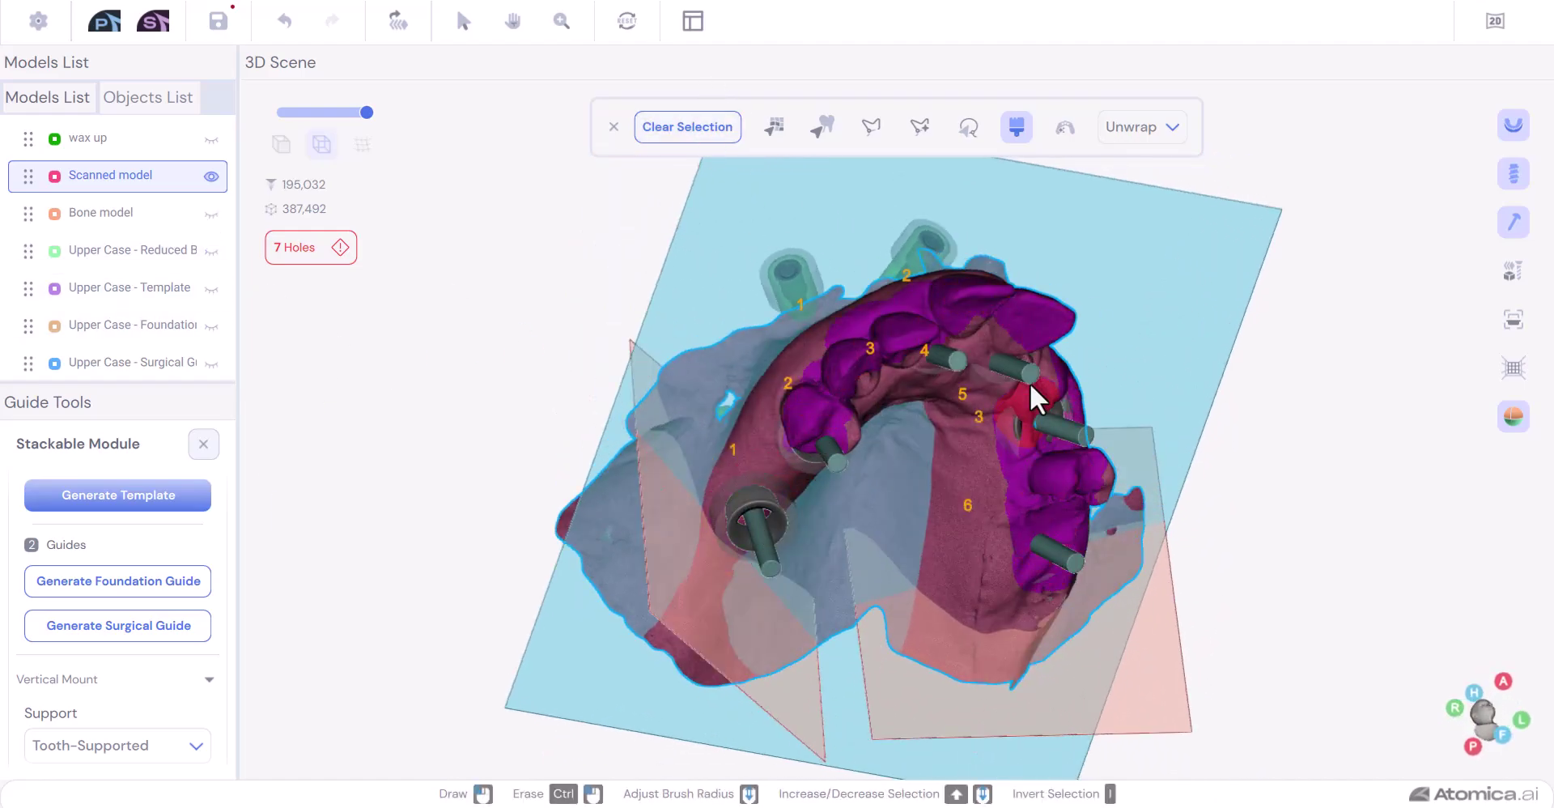
right_click_drag(811, 421, 787, 421)
mouse_move(787, 424)
left_mouse_down()
mouse_move(973, 479)
mouse_move(1020, 542)
left_mouse_up()
Step: Show latches 1, 2 and 3 and the foundation guide alongside the scanned model
scroll(131, 531, "up", 5)
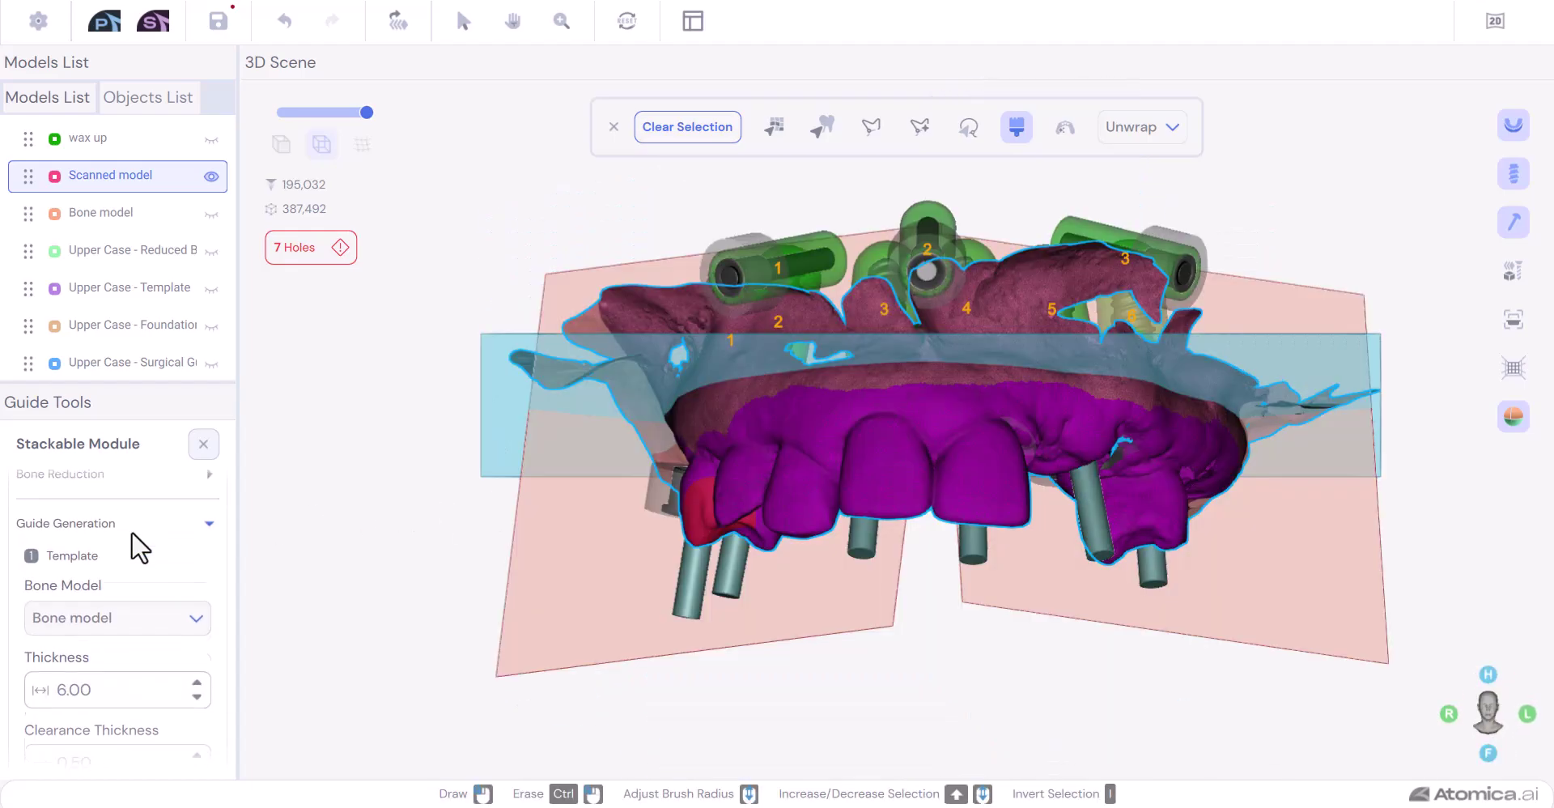
scroll(133, 529, "up", 4)
left_click(204, 679)
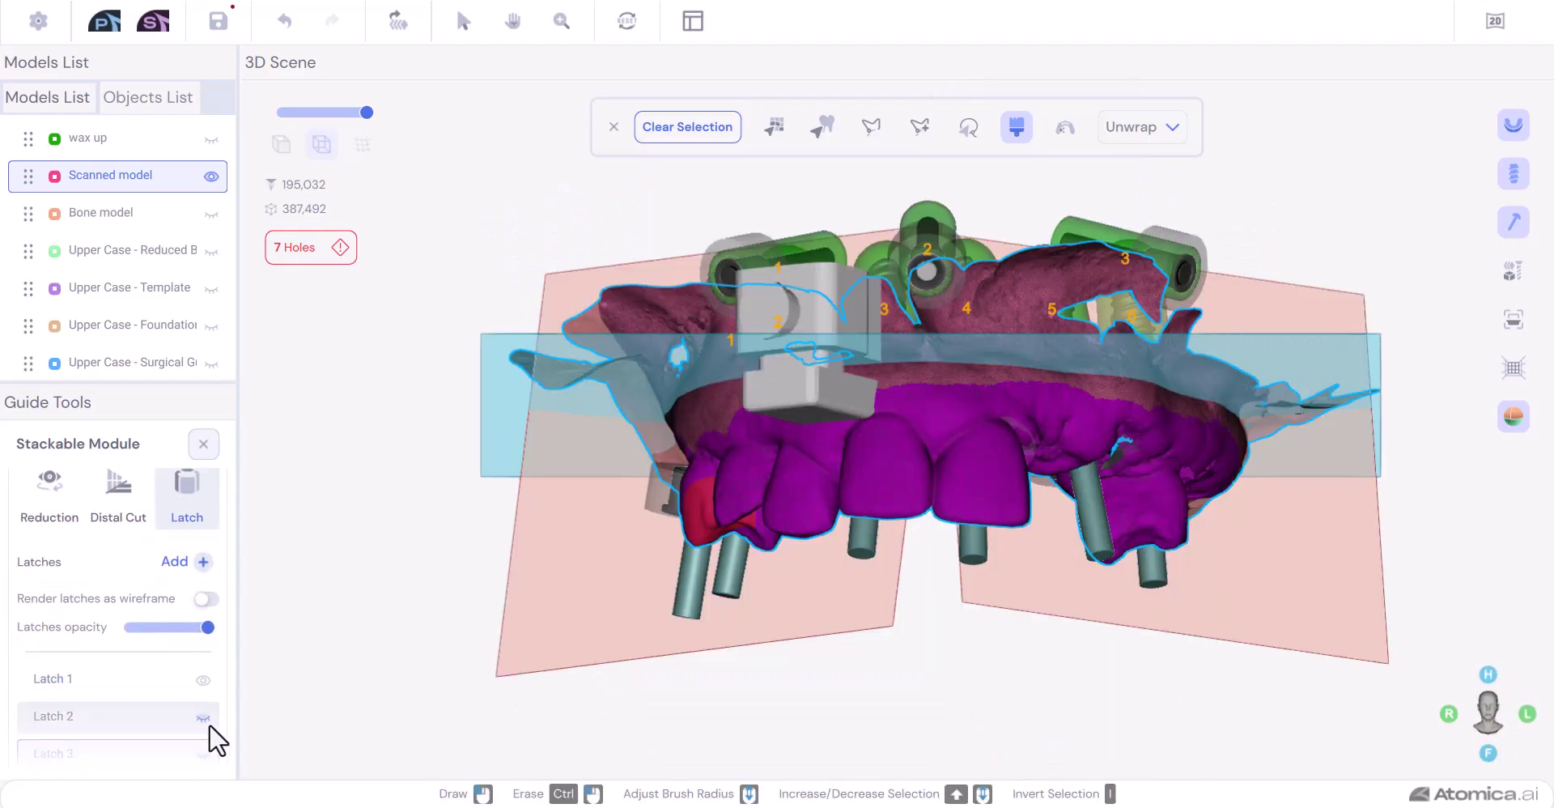
left_click(207, 719)
left_click(201, 753)
scroll(201, 753, "down", 1)
left_click(212, 325)
Step: Generate a tooth-supported vertical mount from the selected teeth of the scanned model
scroll(171, 606, "down", 6)
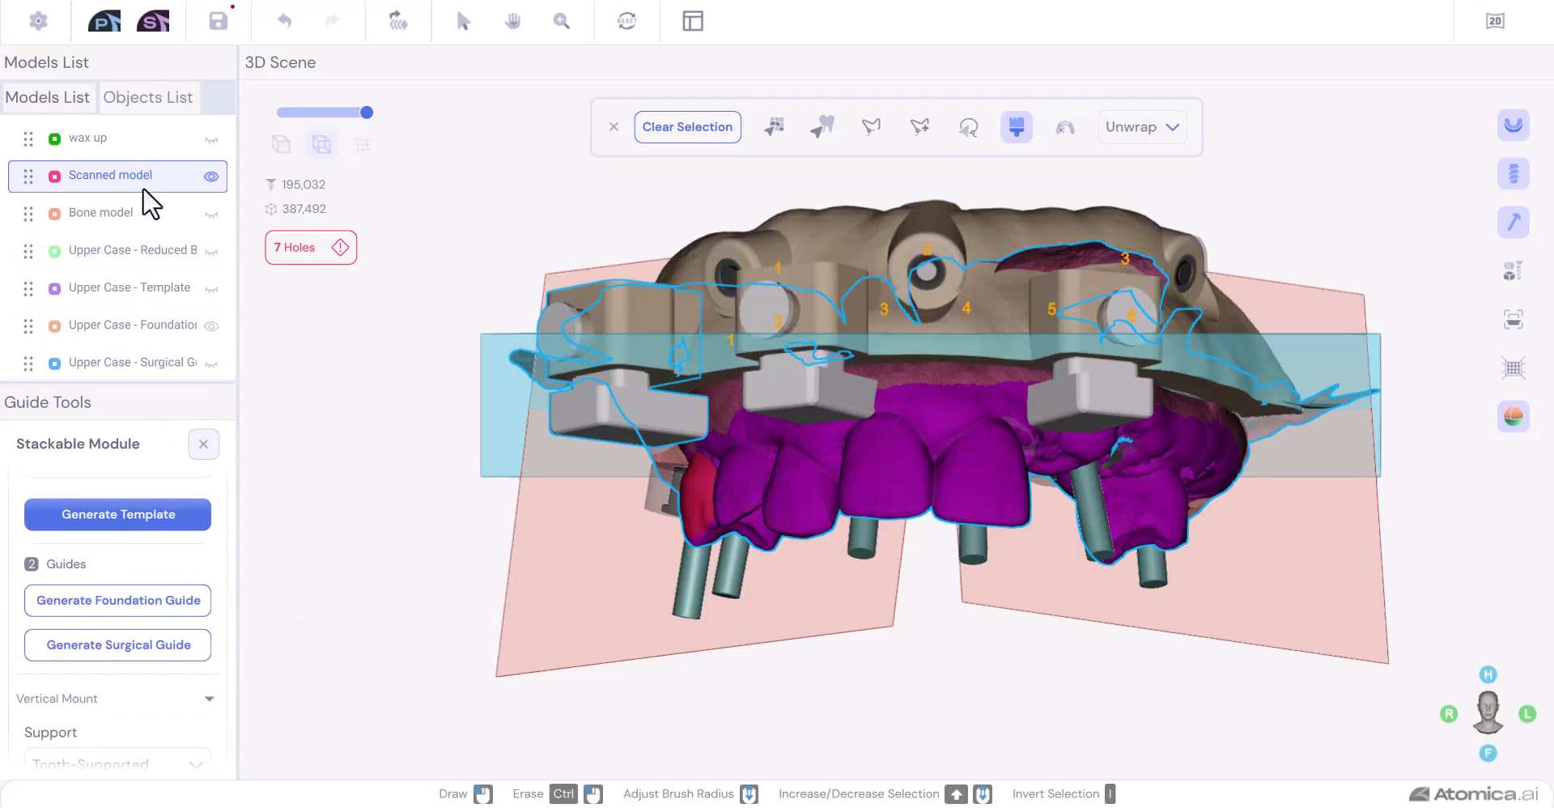
scroll(142, 624, "down", 5)
left_click(178, 711)
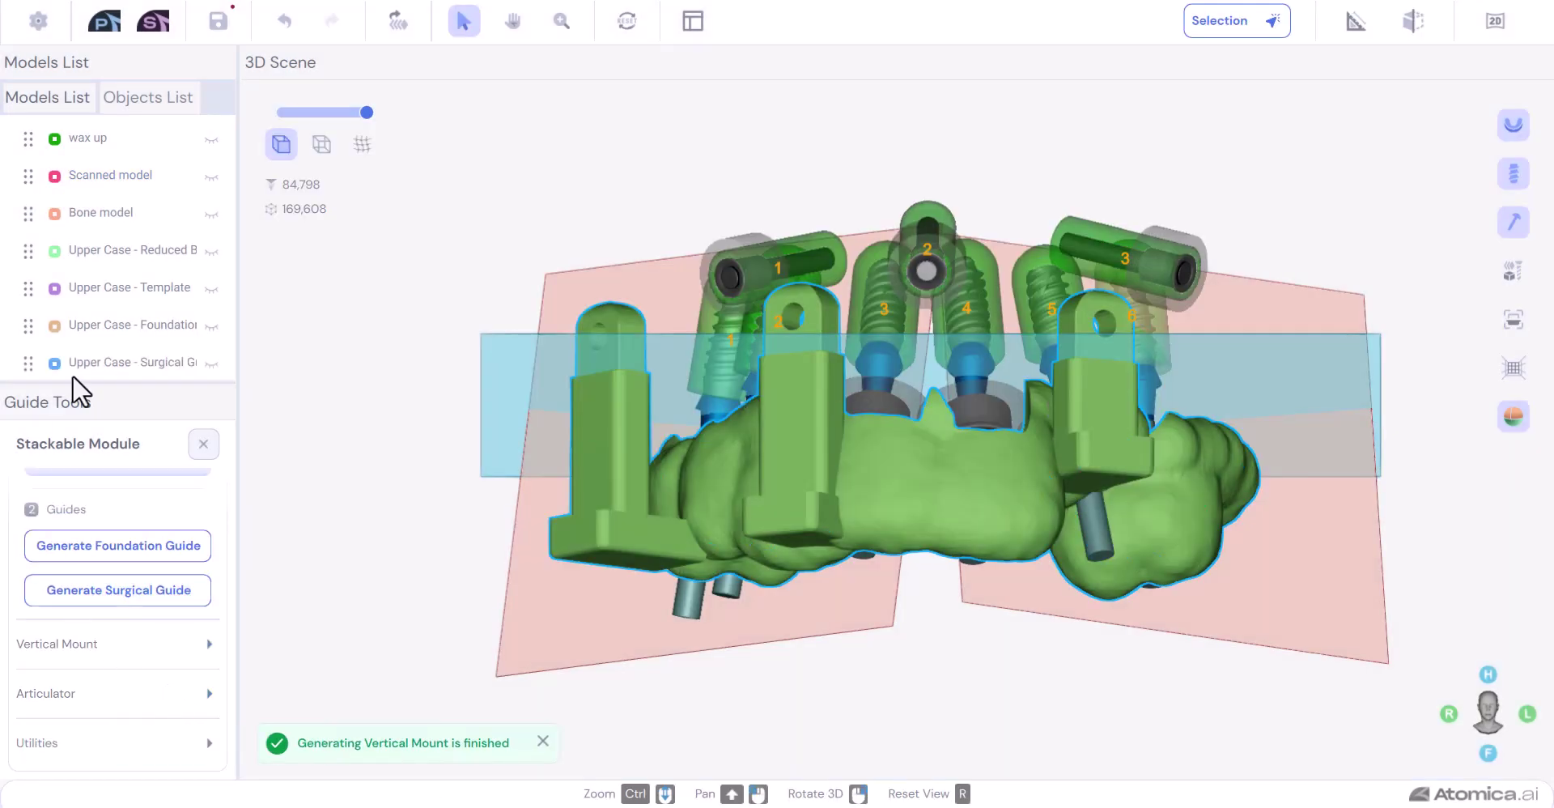
Step: Show the reduced bone and the foundation guide, and hide the vertical mount
left_click(210, 251)
left_click(211, 330)
right_click_drag(777, 509, 906, 544)
scroll(162, 356, "down", 1)
left_click(207, 364)
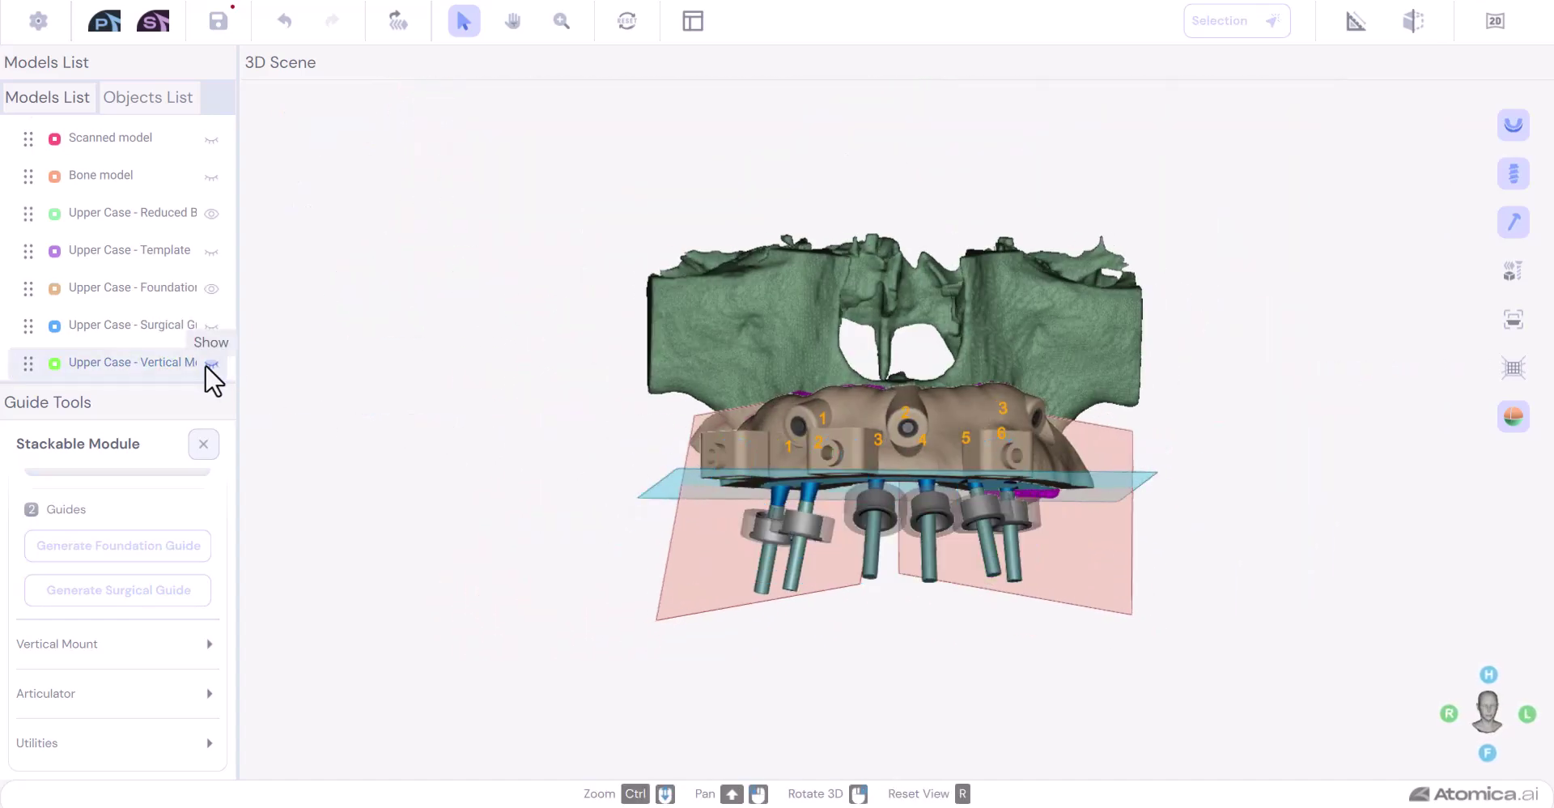
Step: Show the wax up and all three latches together with the foundation guide
scroll(162, 279, "up", 2)
left_click(214, 176)
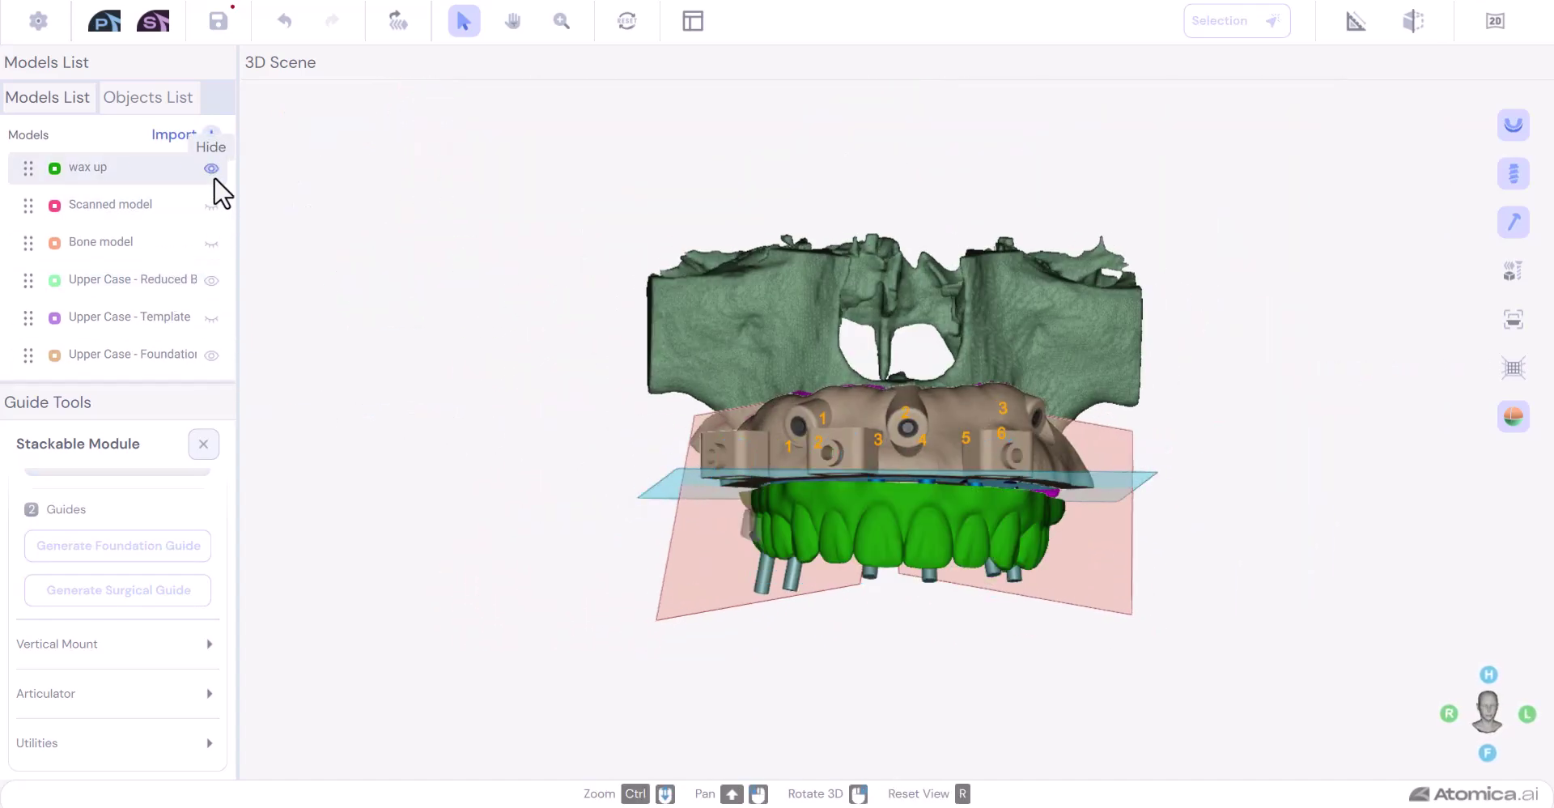
scroll(158, 518, "up", 10)
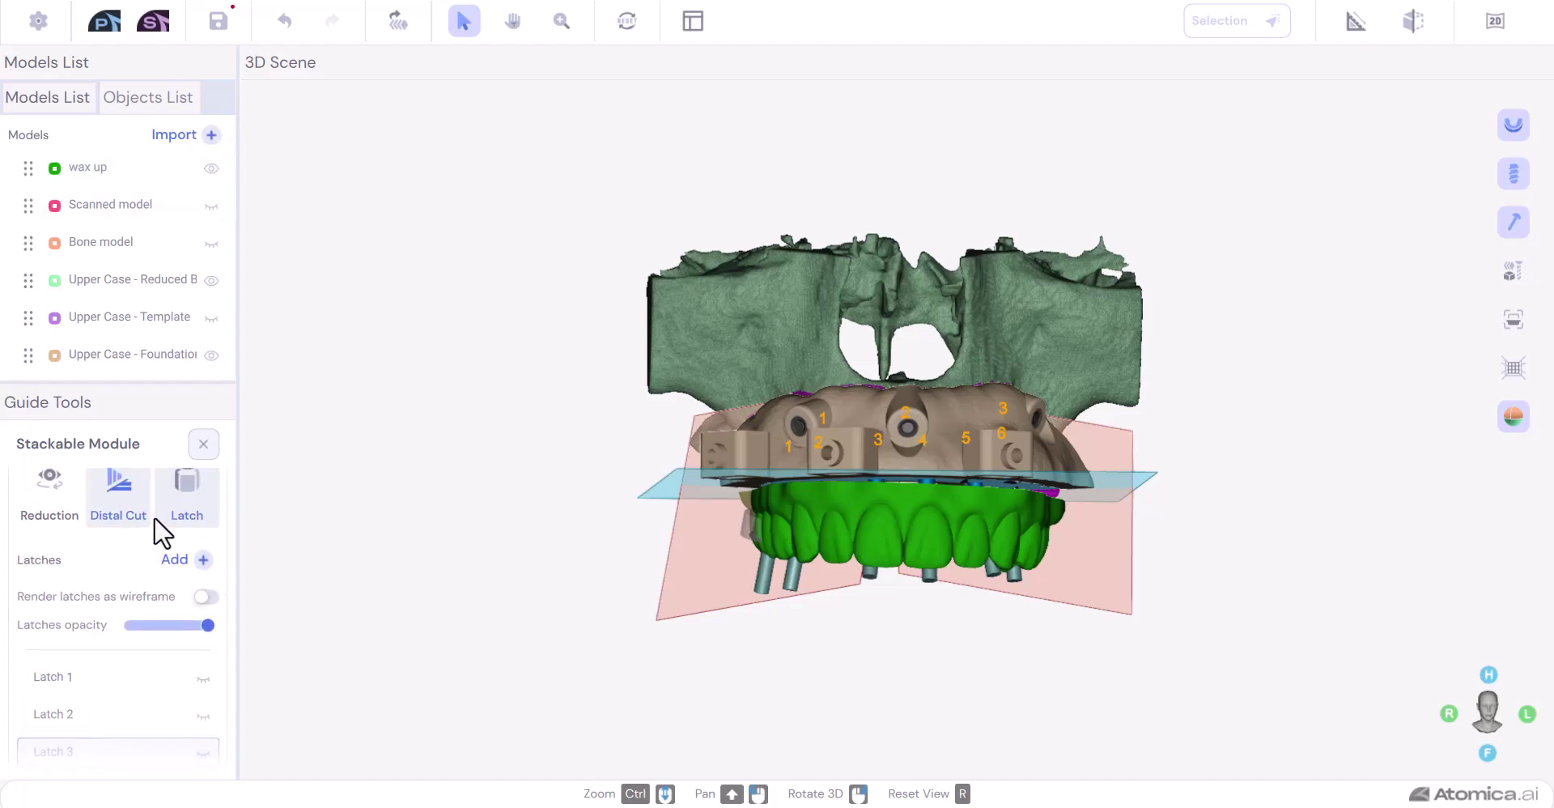
scroll(177, 539, "down", 3)
left_click(202, 519)
left_click(201, 483)
scroll(191, 519, "up", 2)
left_click(203, 593)
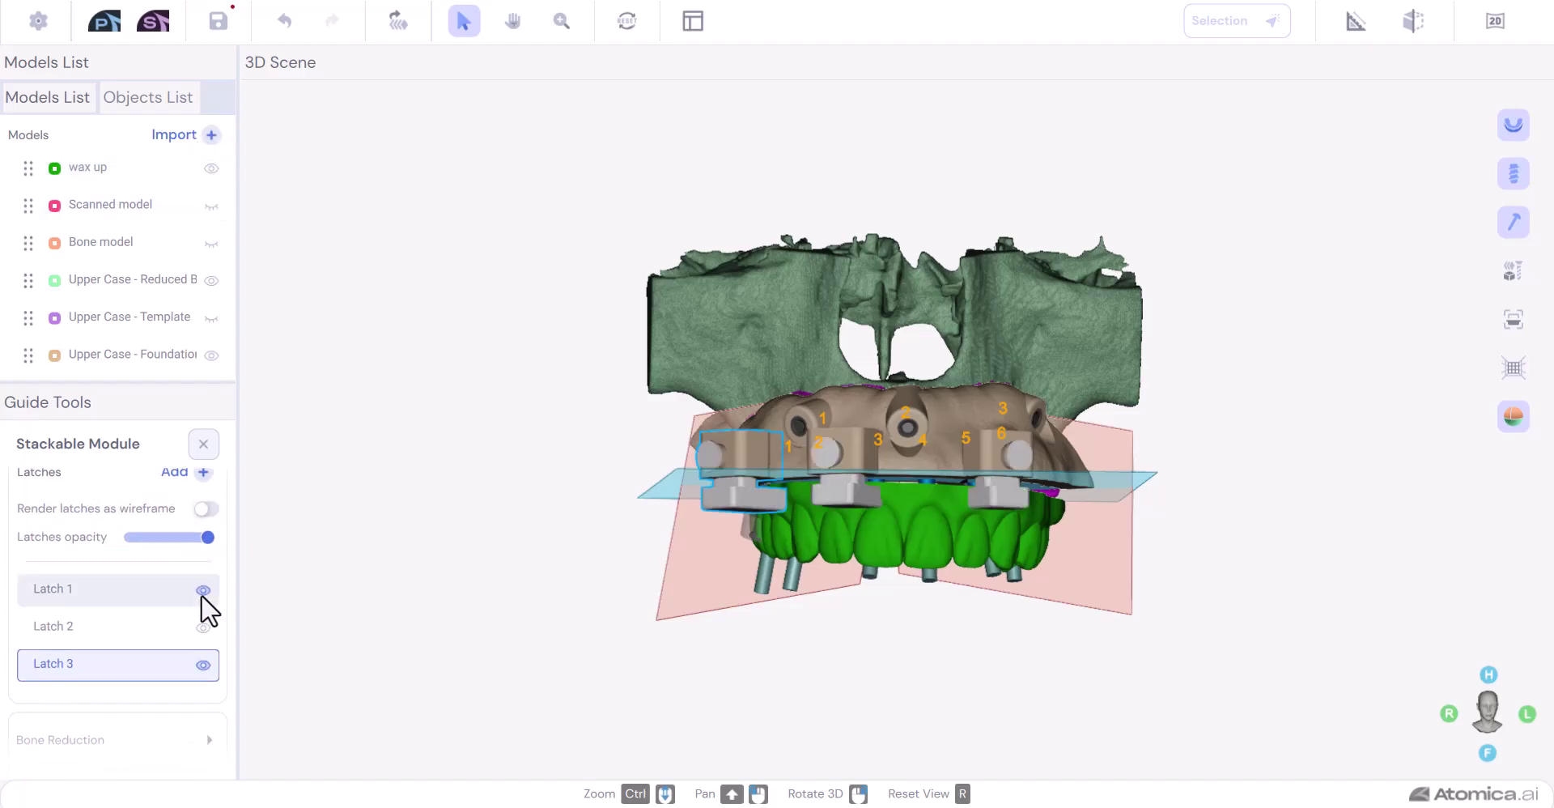
scroll(131, 620, "down", 3)
scroll(125, 647, "down", 3)
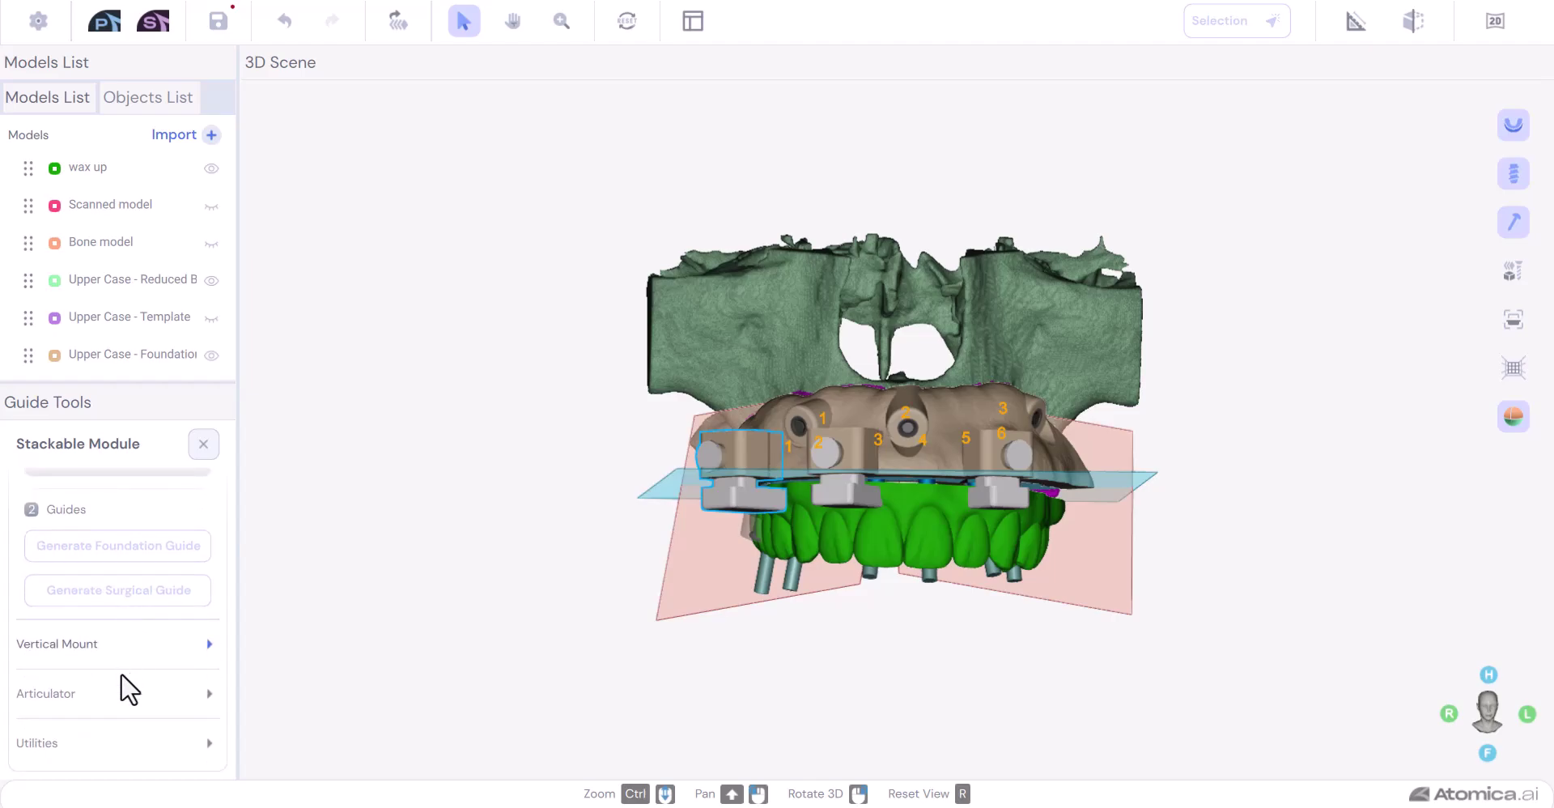
left_click(900, 528)
left_click(141, 743)
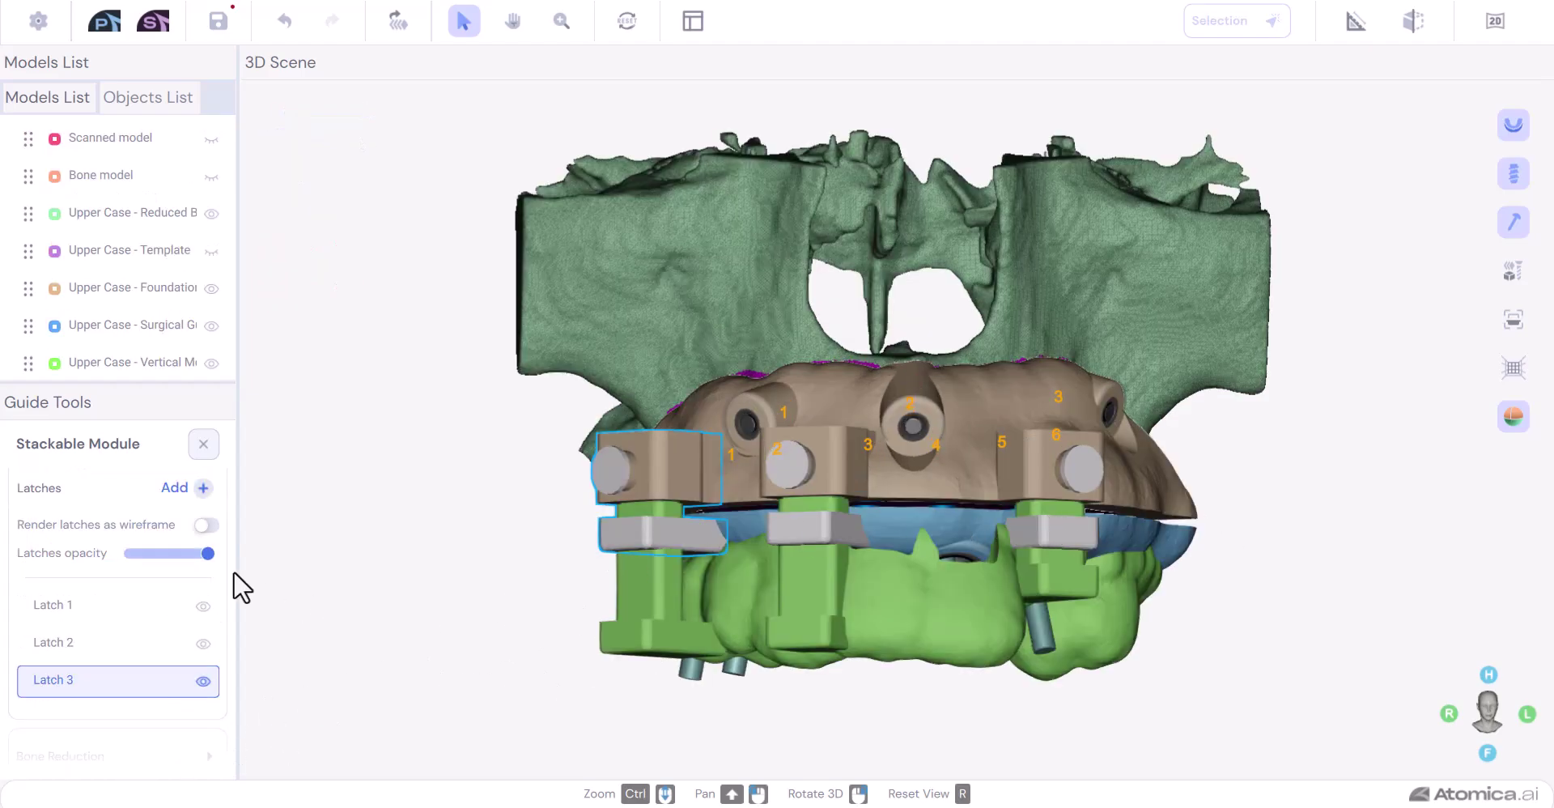
Step: Check how the vertical mount, surgical guide and foundation guide fit together by hiding and re-showing each in turn
left_click(212, 366)
left_click(213, 366)
left_click(213, 327)
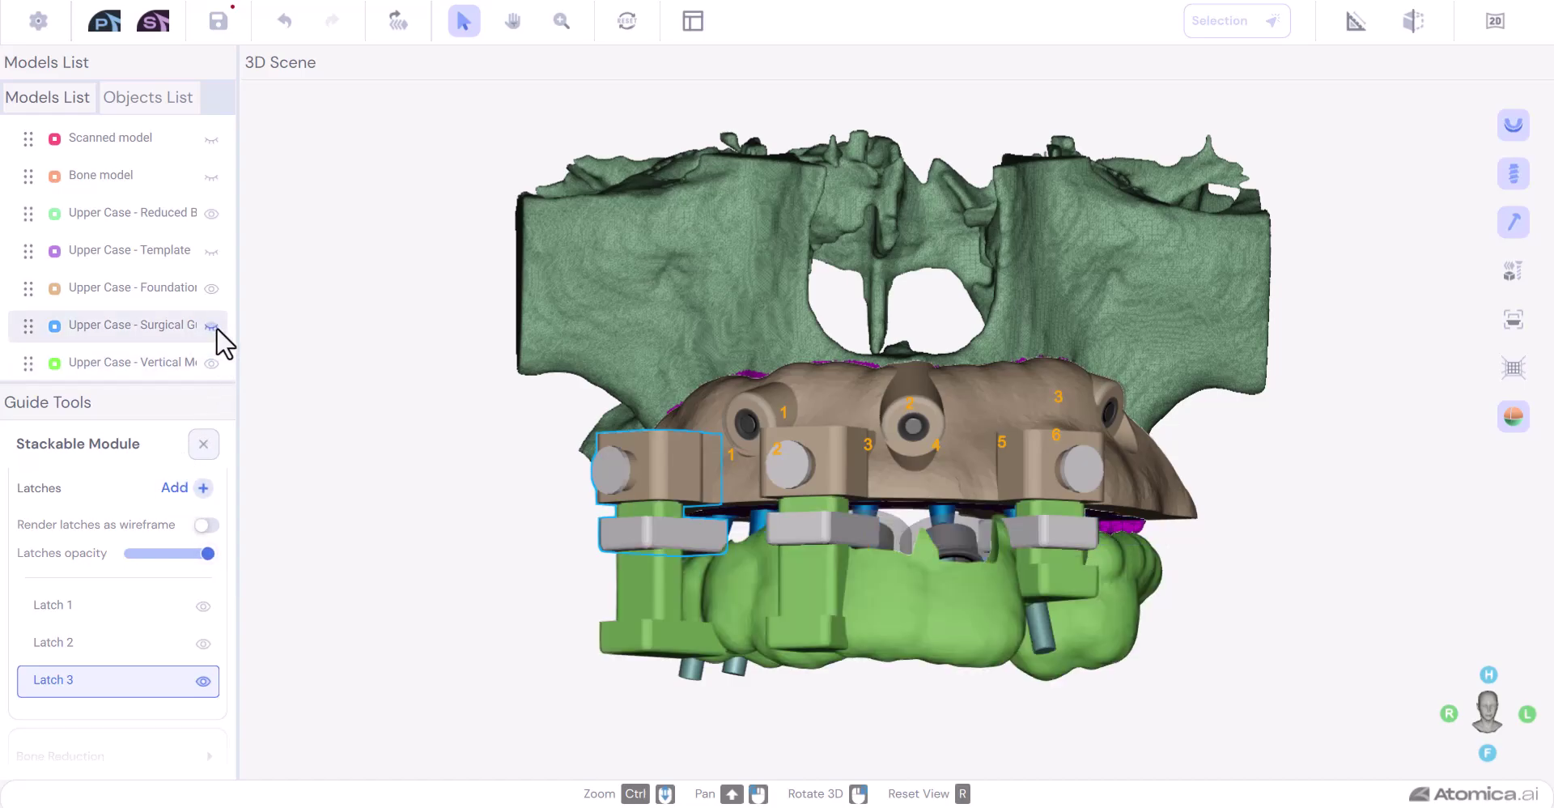
left_click(213, 327)
left_click(211, 288)
left_click(211, 289)
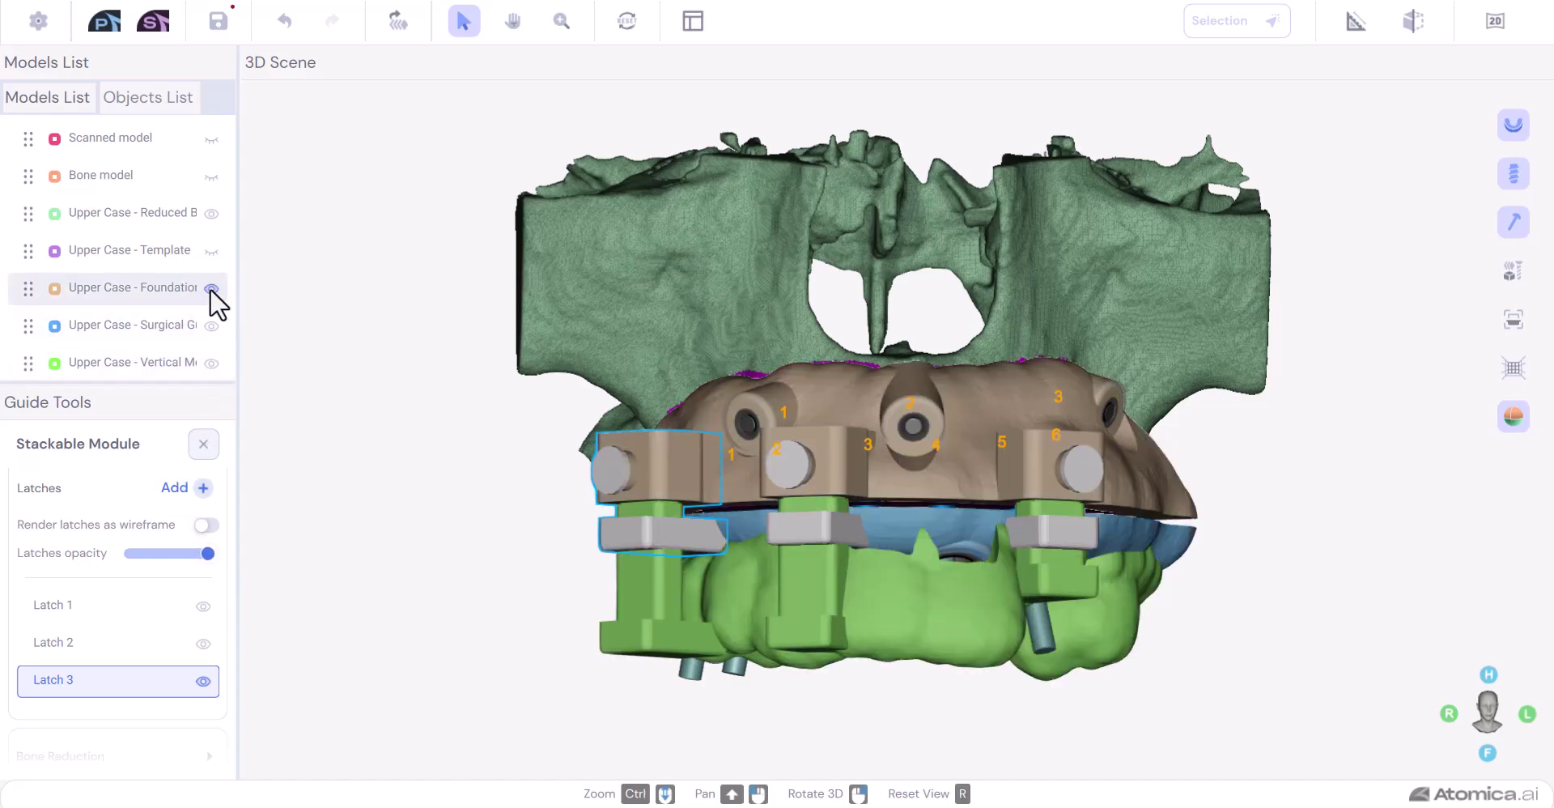
Step: Export the foundation guide, surgical guide and vertical mount together as selected models
left_click(160, 298)
left_click(160, 335, "ctrl")
left_click(168, 371, "ctrl")
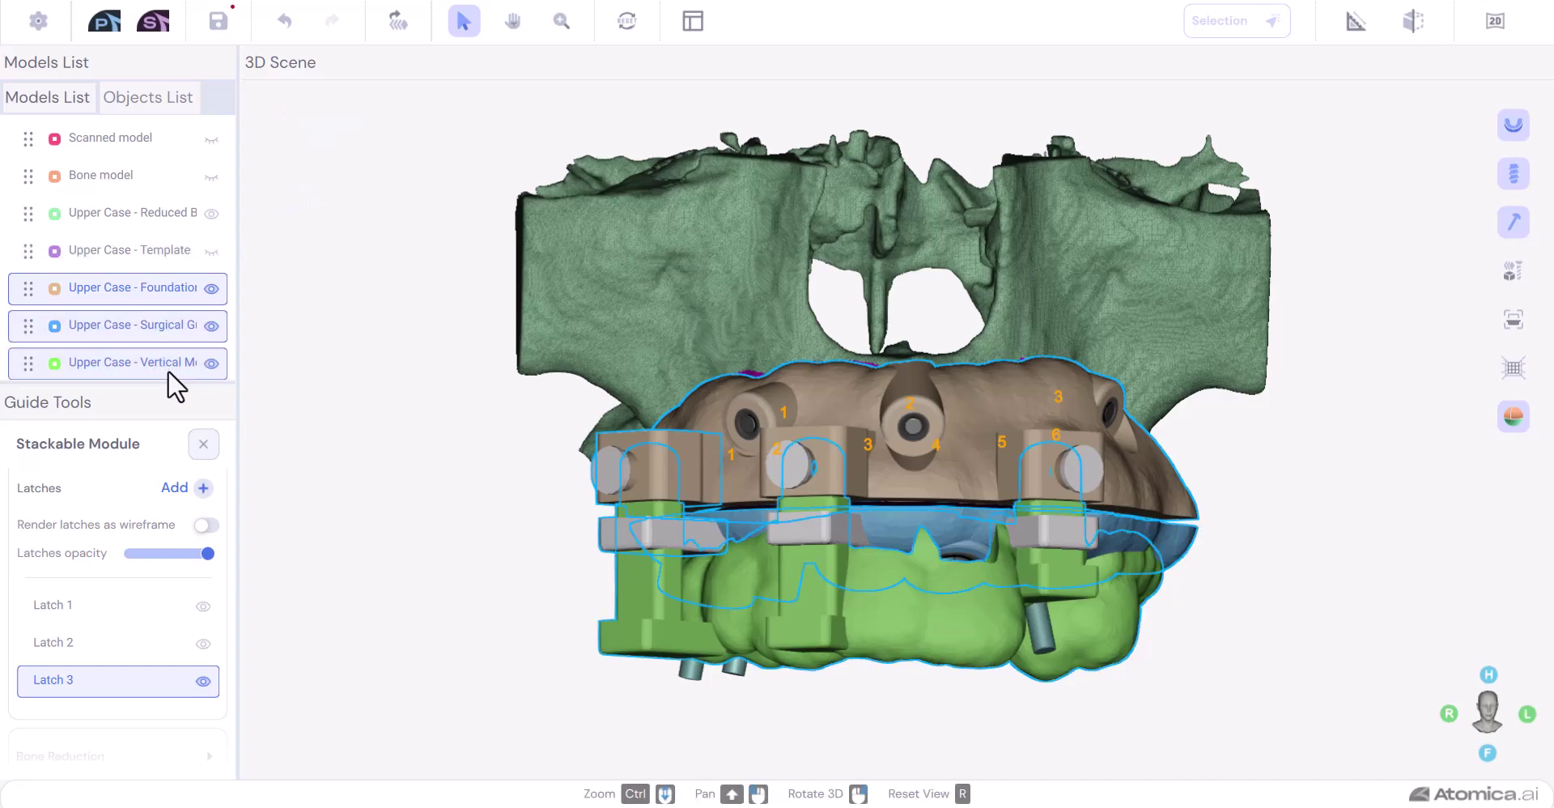
right_click(167, 370)
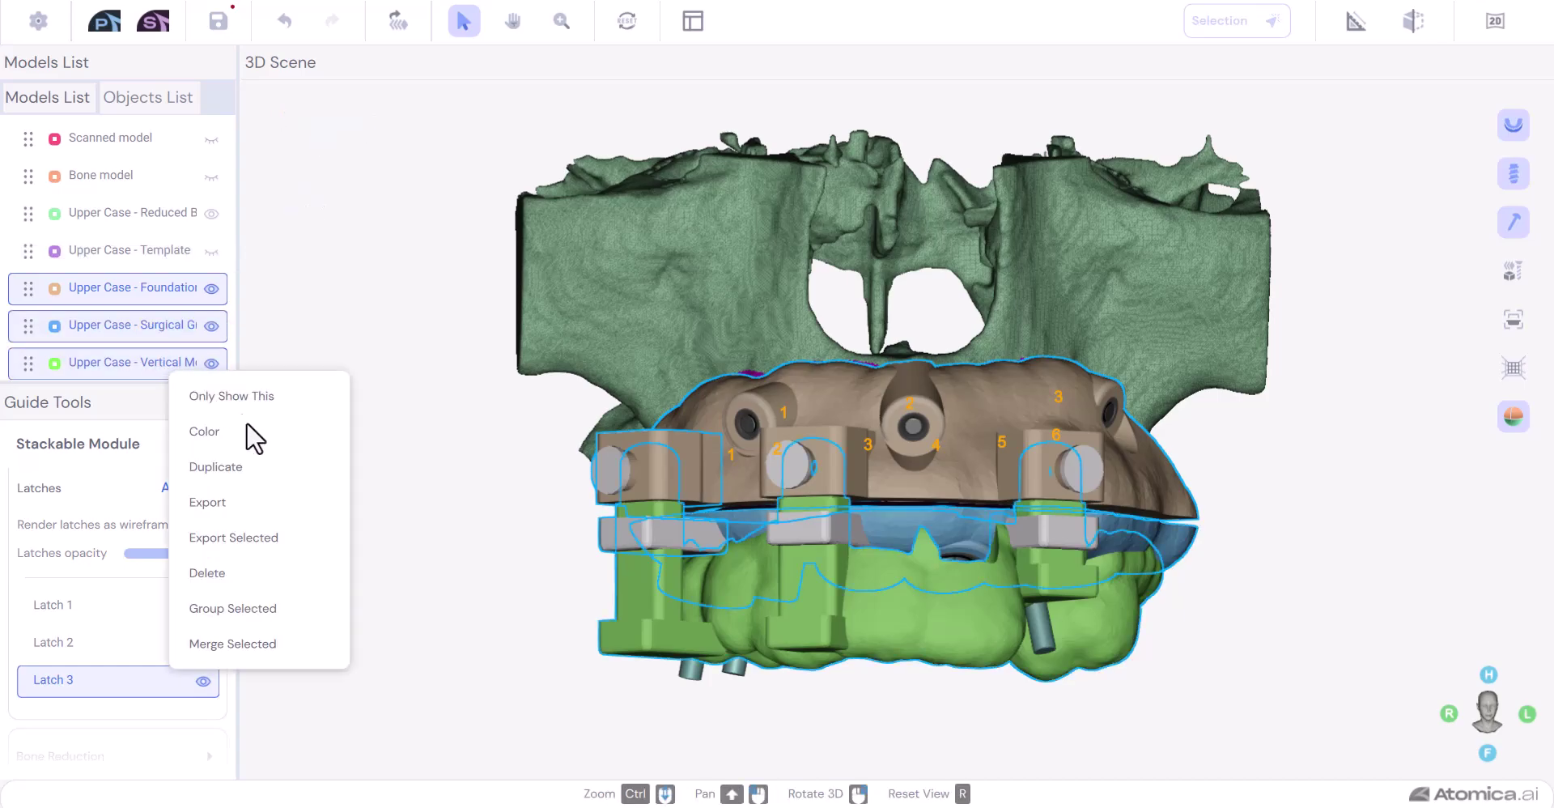
left_click(280, 538)
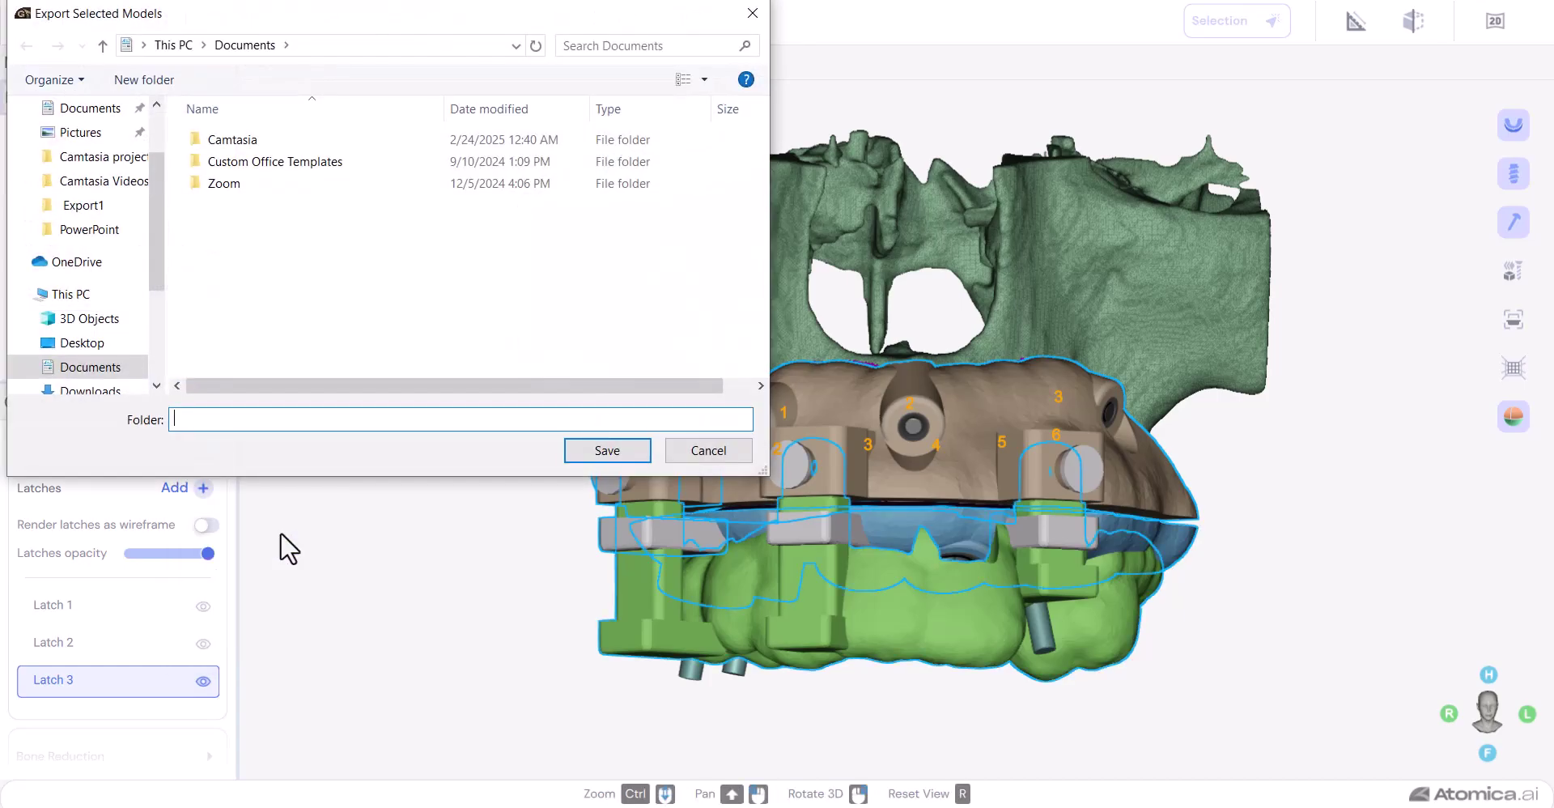